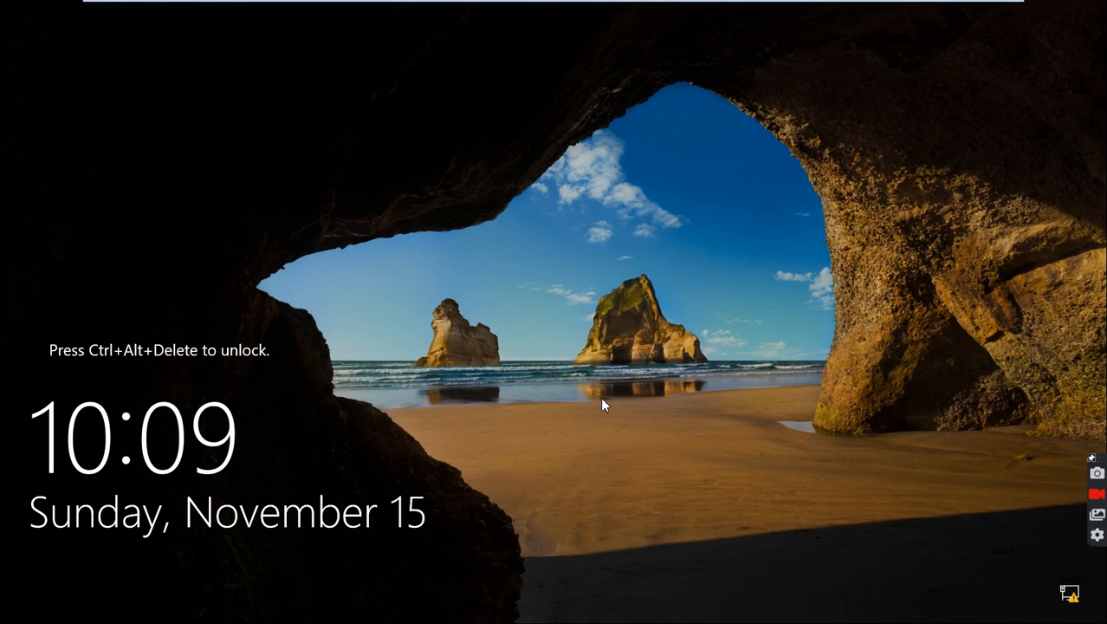
# Unlock the DC virtual machine's Windows session by entering the account password.
pyautogui.moveTo(265, 2)
pyautogui.click(194, 32)
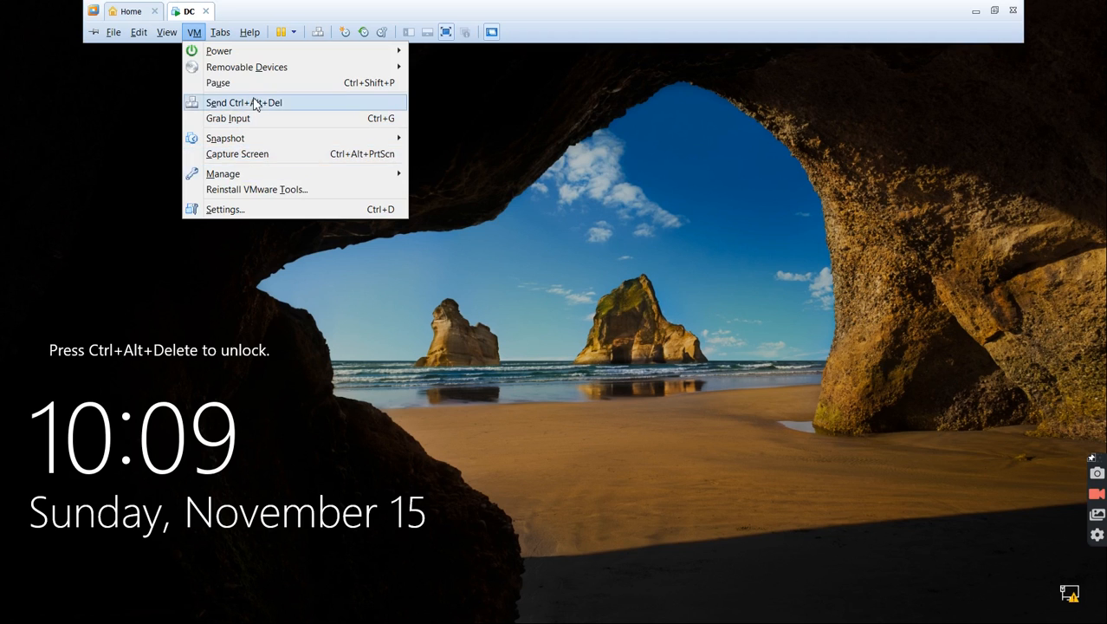
pyautogui.click(257, 103)
pyautogui.write('•••••••••')
pyautogui.press('Return')
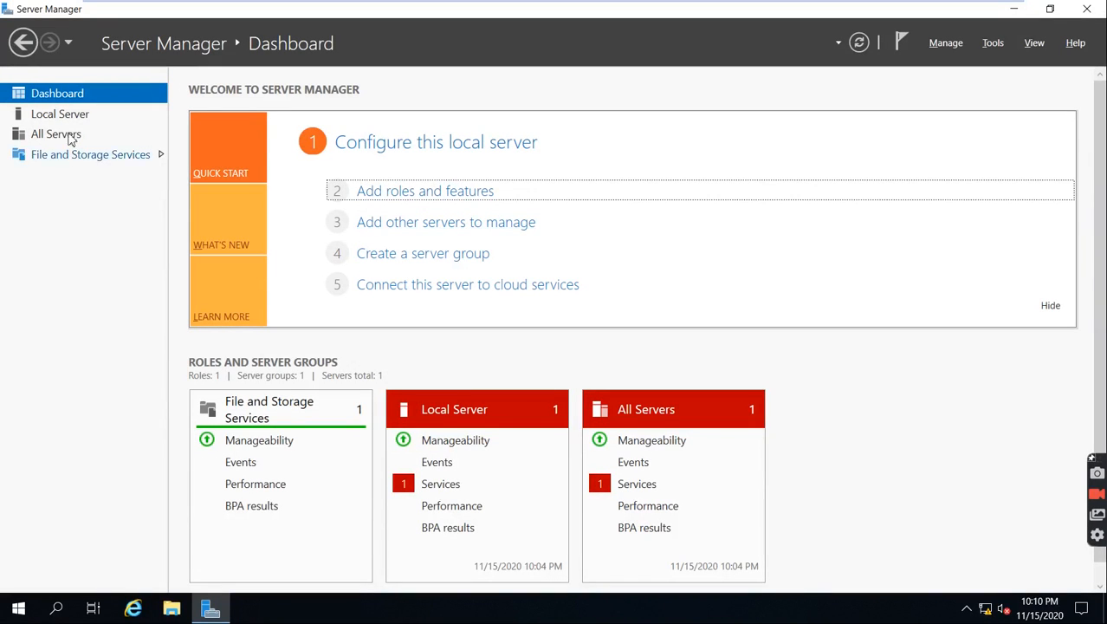
# Review the local server's properties, including computer name, workgroup and IP address, and return to the dashboard.
pyautogui.click(67, 120)
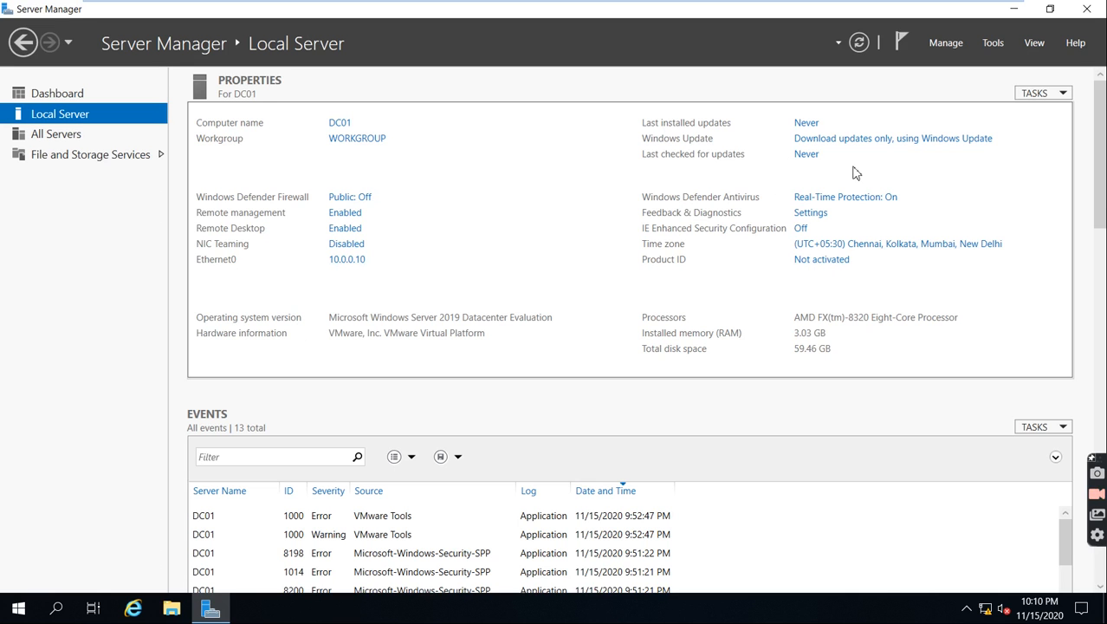
pyautogui.click(65, 94)
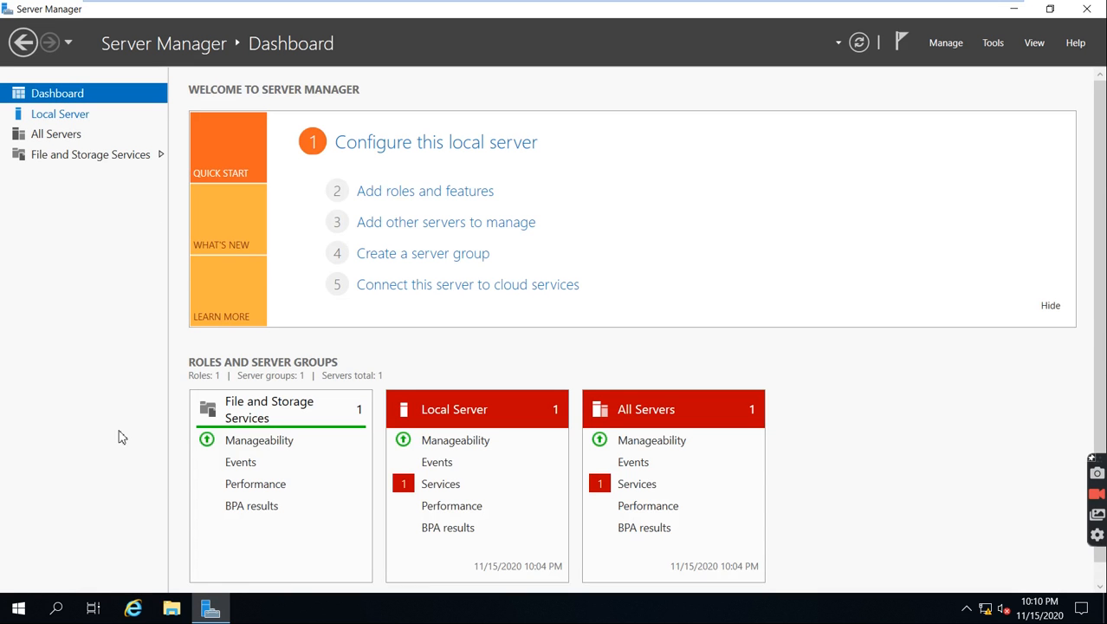
pyautogui.click(67, 114)
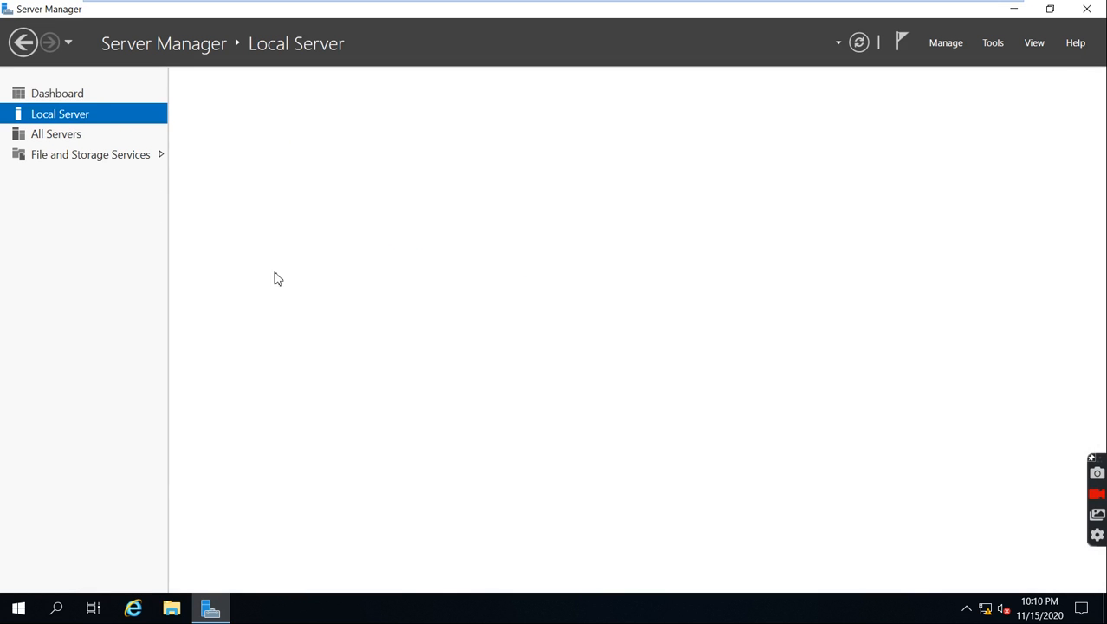
pyautogui.click(76, 97)
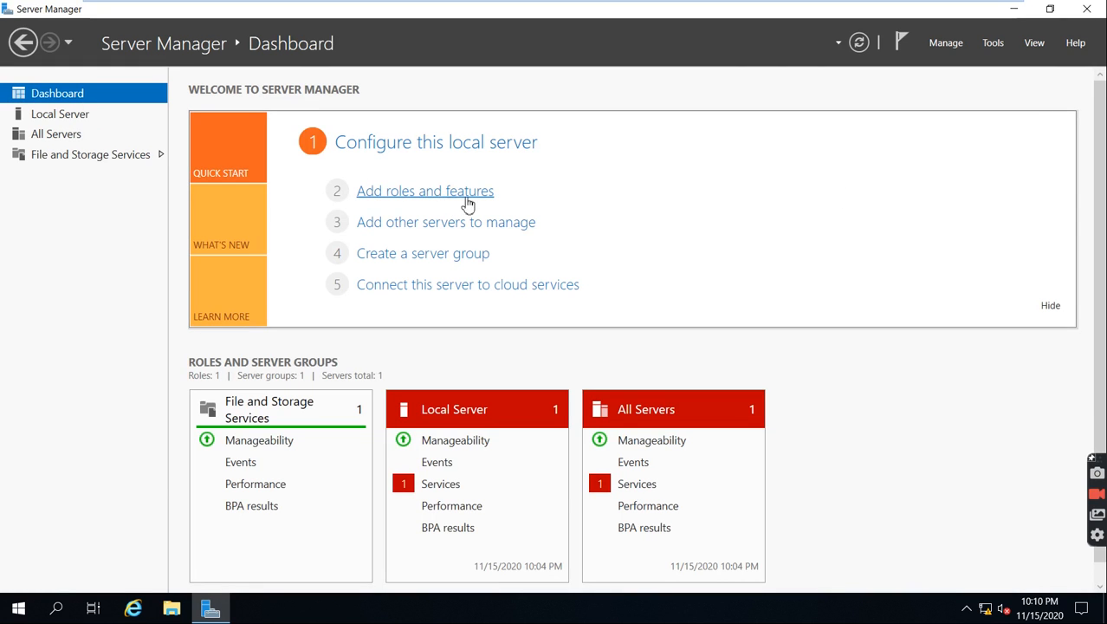
# Start adding roles and features with a role-based or feature-based installation, choosing DC01 from the server pool.
pyautogui.click(429, 197)
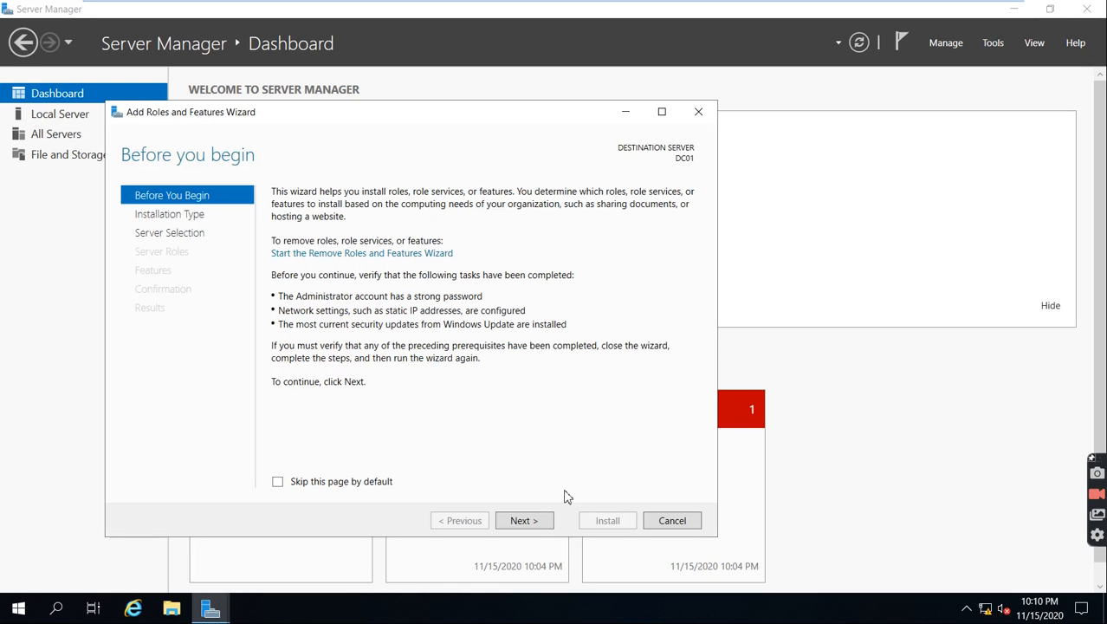
pyautogui.click(524, 520)
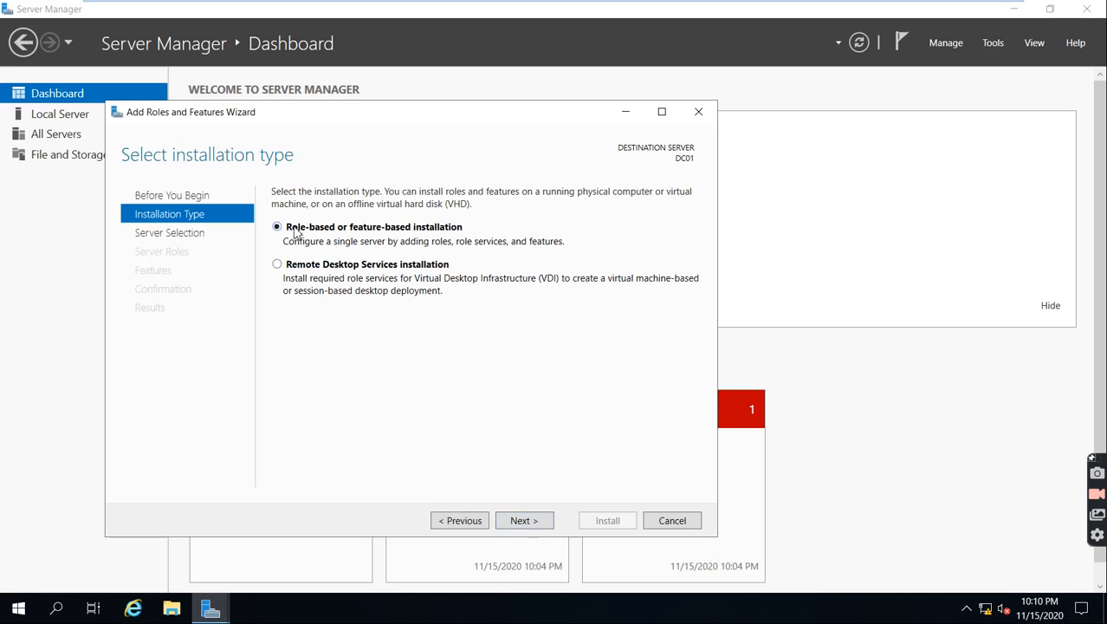
pyautogui.click(523, 524)
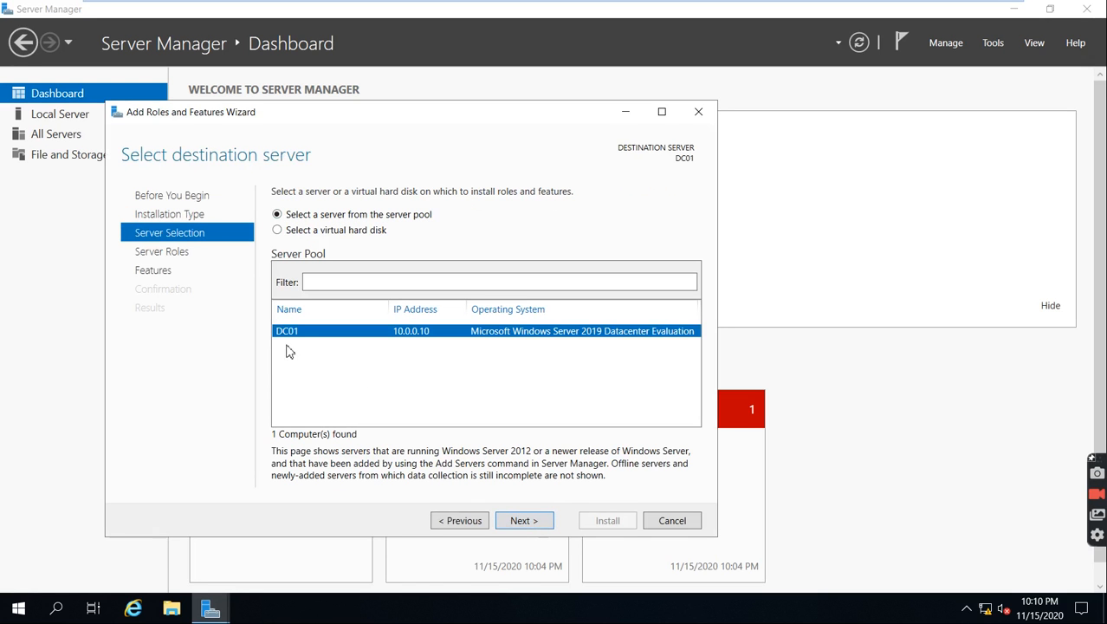
pyautogui.click(523, 524)
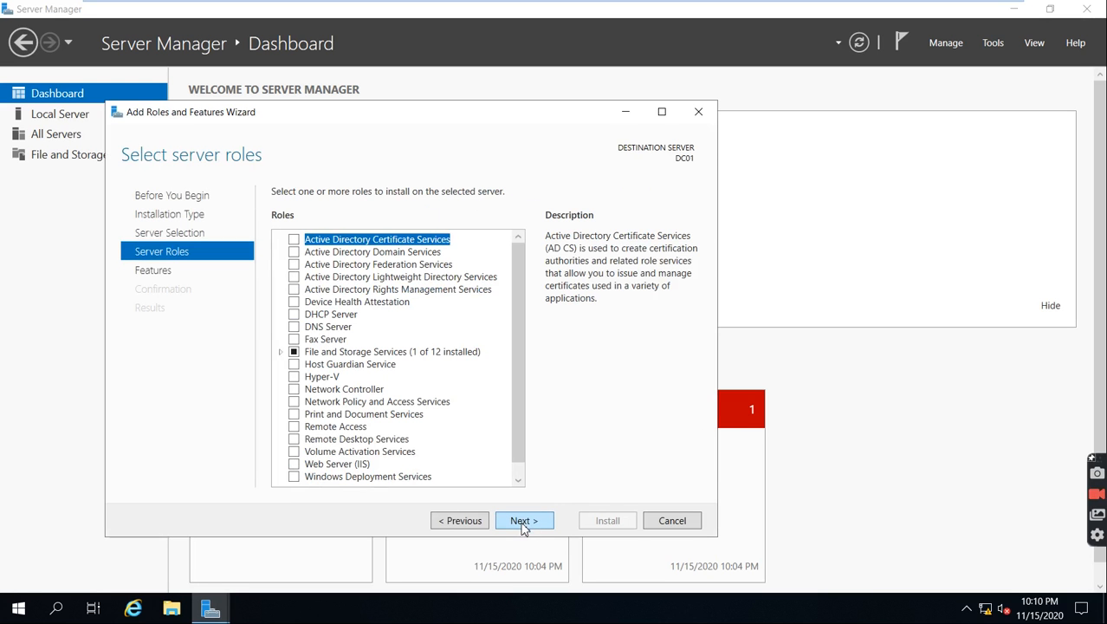
# Select the Active Directory Domain Services role with its required features and management tools, and continue to the features selection.
pyautogui.moveTo(430, 111); pyautogui.dragTo(480, 50)
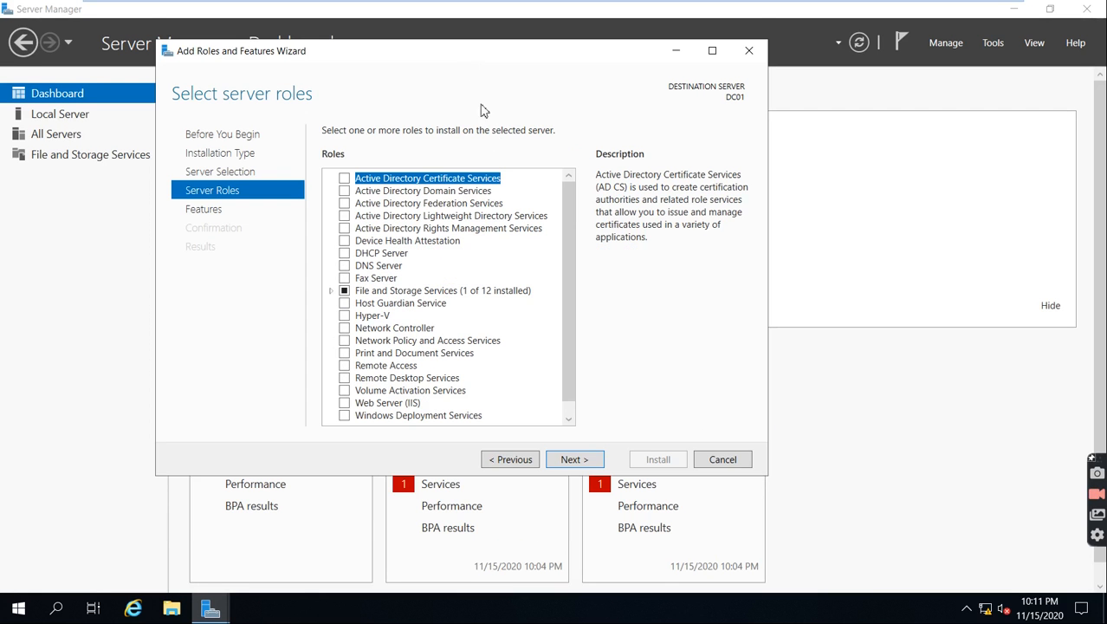
pyautogui.moveTo(573, 212); pyautogui.dragTo(563, 182)
pyautogui.moveTo(573, 204); pyautogui.dragTo(568, 172)
pyautogui.click(344, 192)
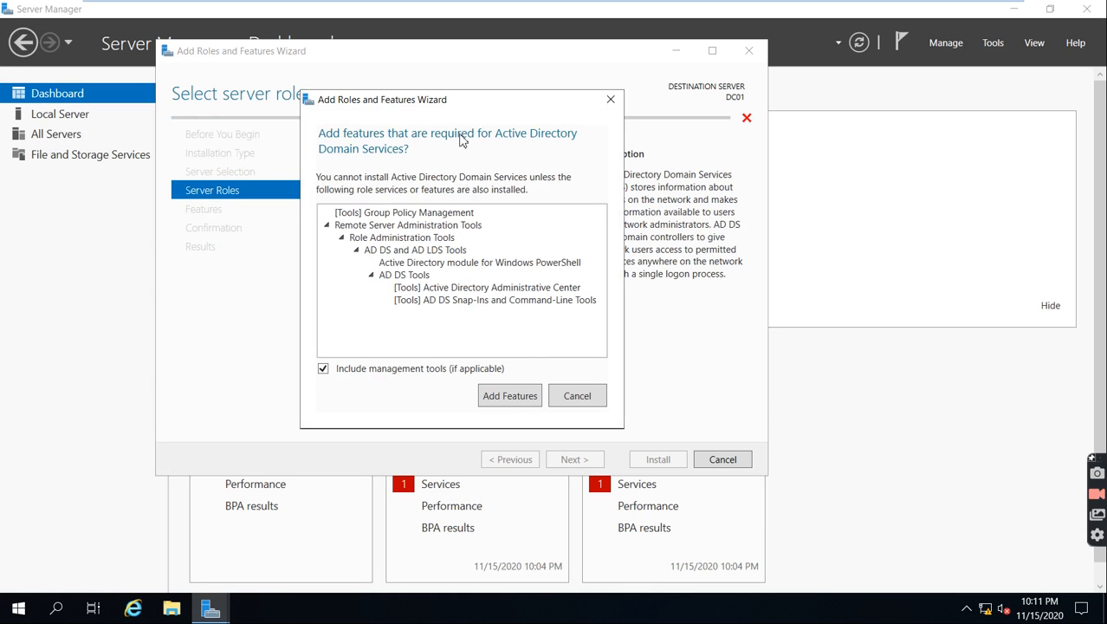
pyautogui.click(511, 399)
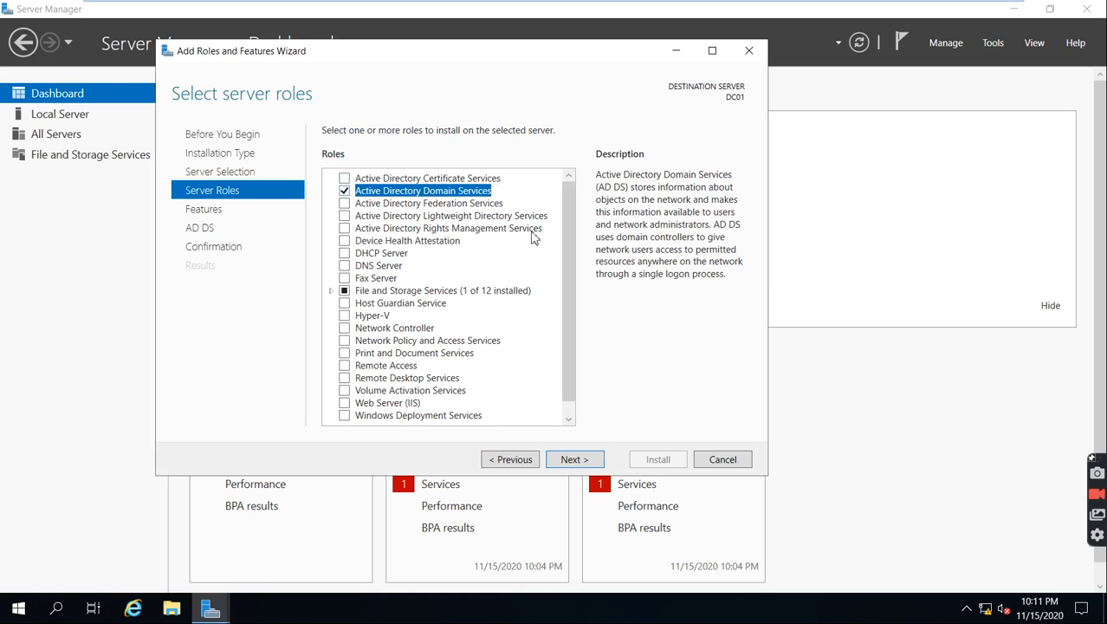
pyautogui.moveTo(571, 288)
pyautogui.mouseDown()
pyautogui.moveTo(576, 350)
pyautogui.moveTo(576, 285)
pyautogui.mouseUp()
pyautogui.click(577, 460)
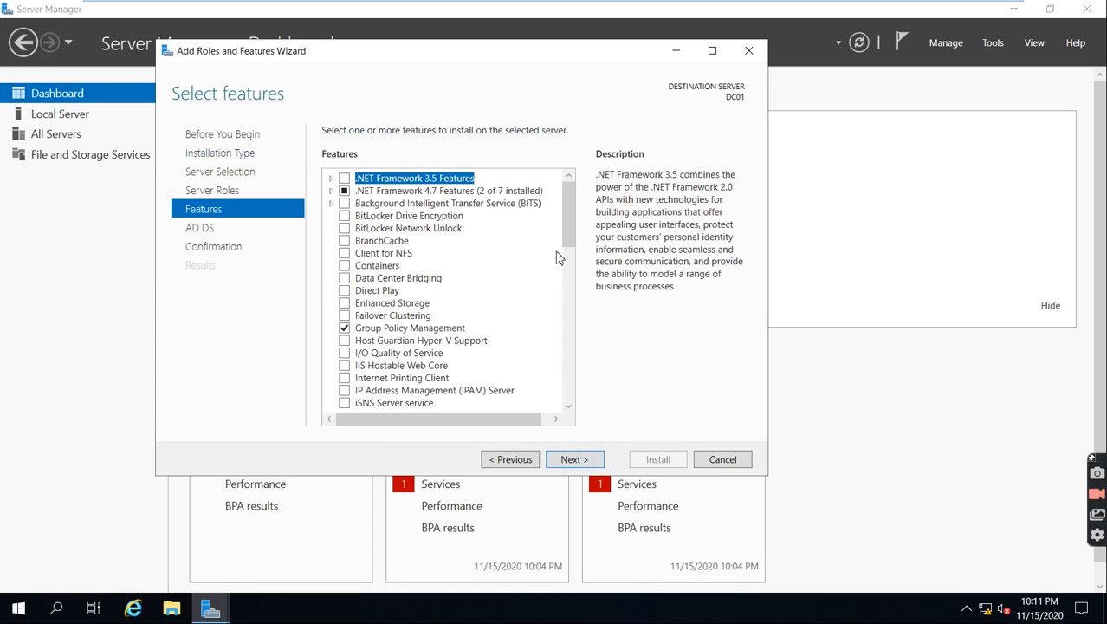
# Accept the preselected features, install Active Directory Domain Services on DC01 and close the finished wizard.
pyautogui.moveTo(567, 232); pyautogui.dragTo(556, 159)
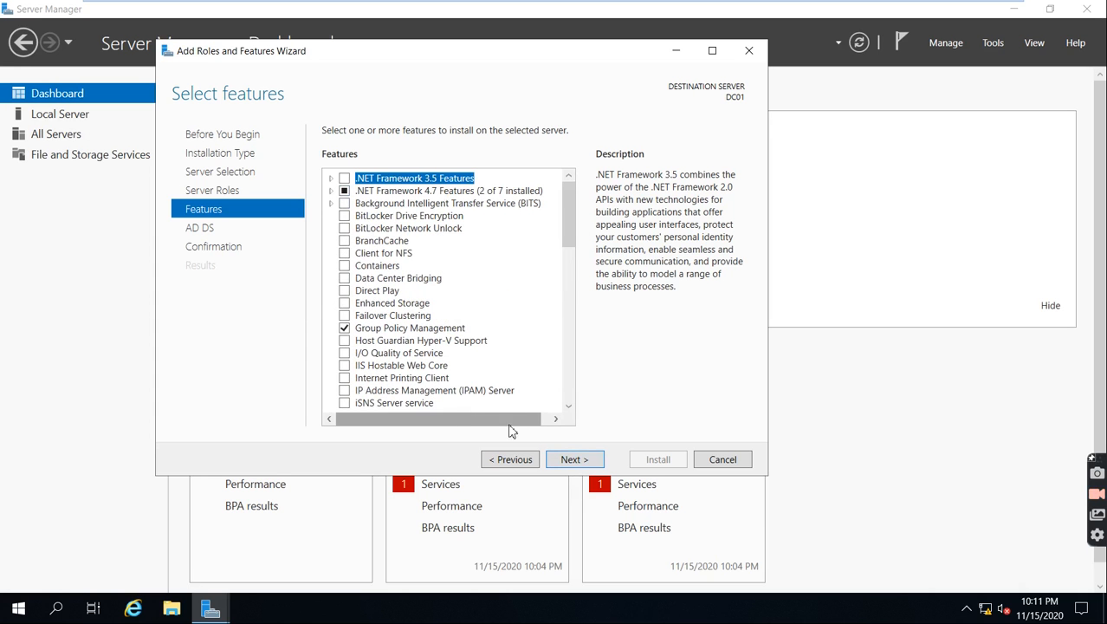
pyautogui.click(575, 460)
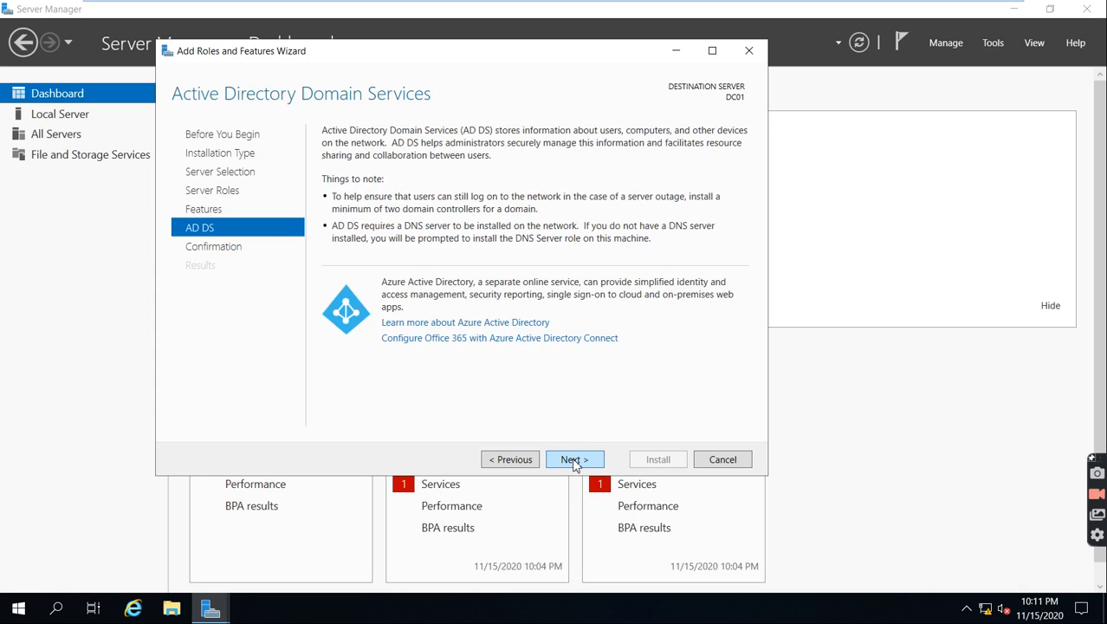
pyautogui.click(575, 461)
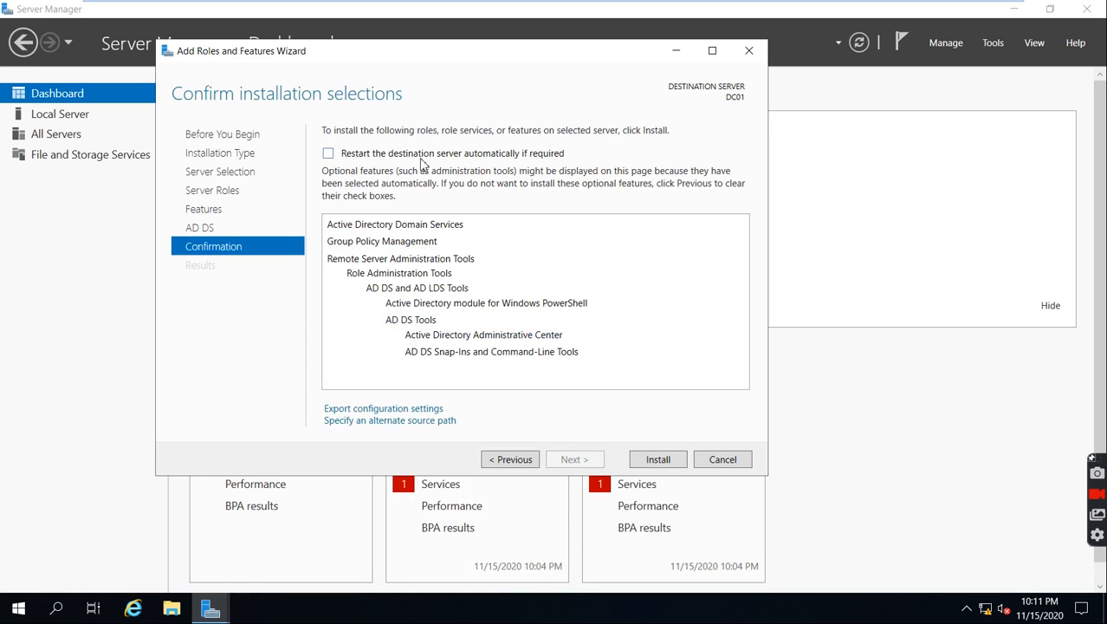
pyautogui.click(659, 460)
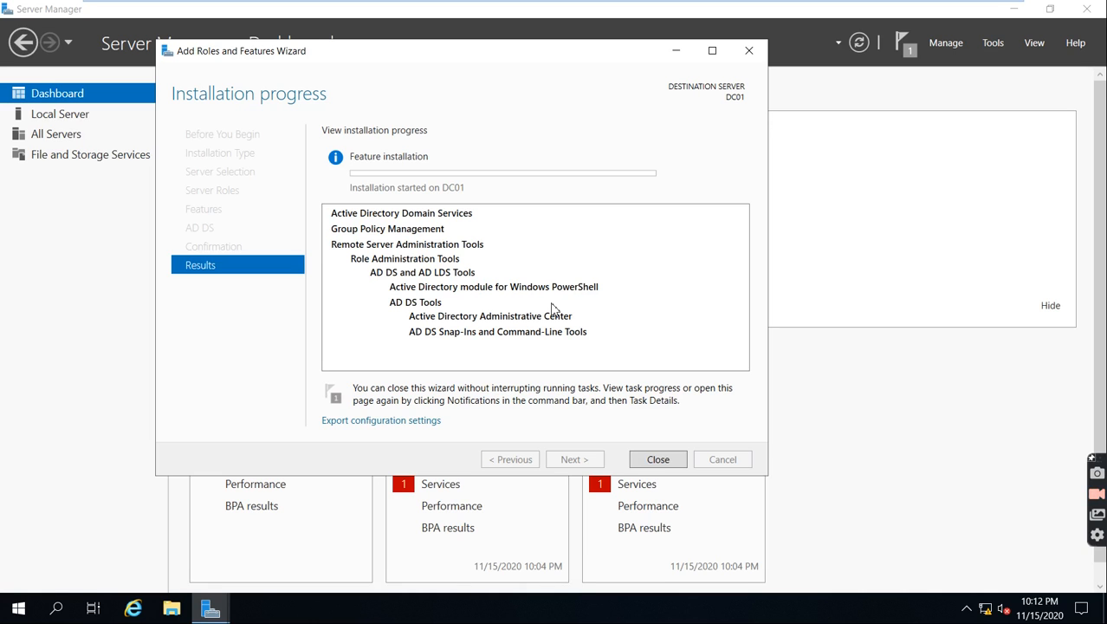
pyautogui.moveTo(435, 52); pyautogui.dragTo(505, 94)
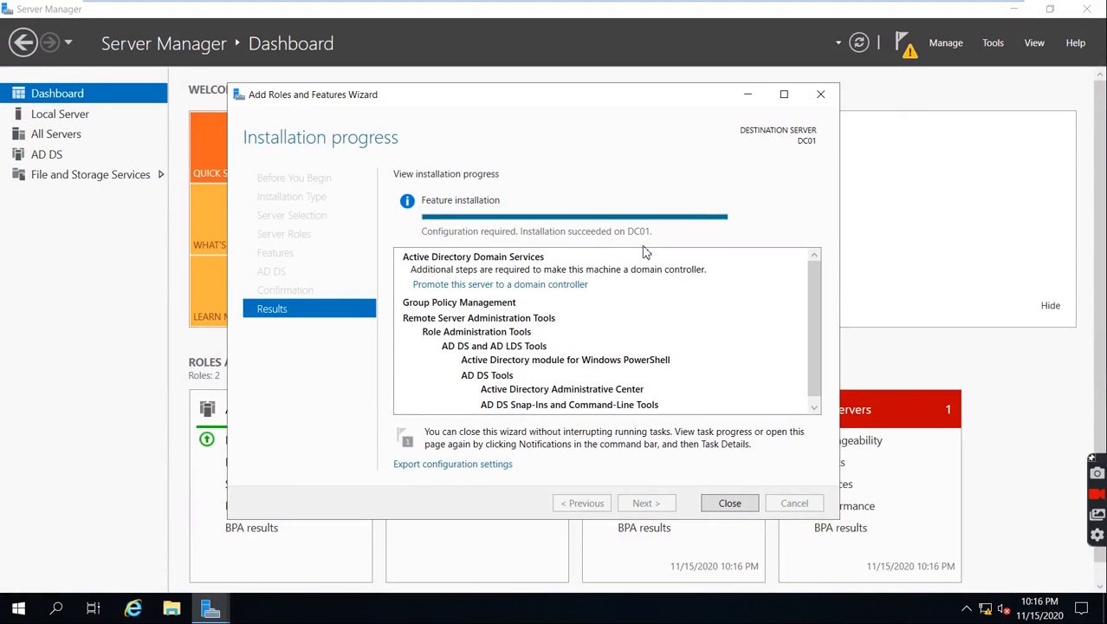
pyautogui.click(731, 505)
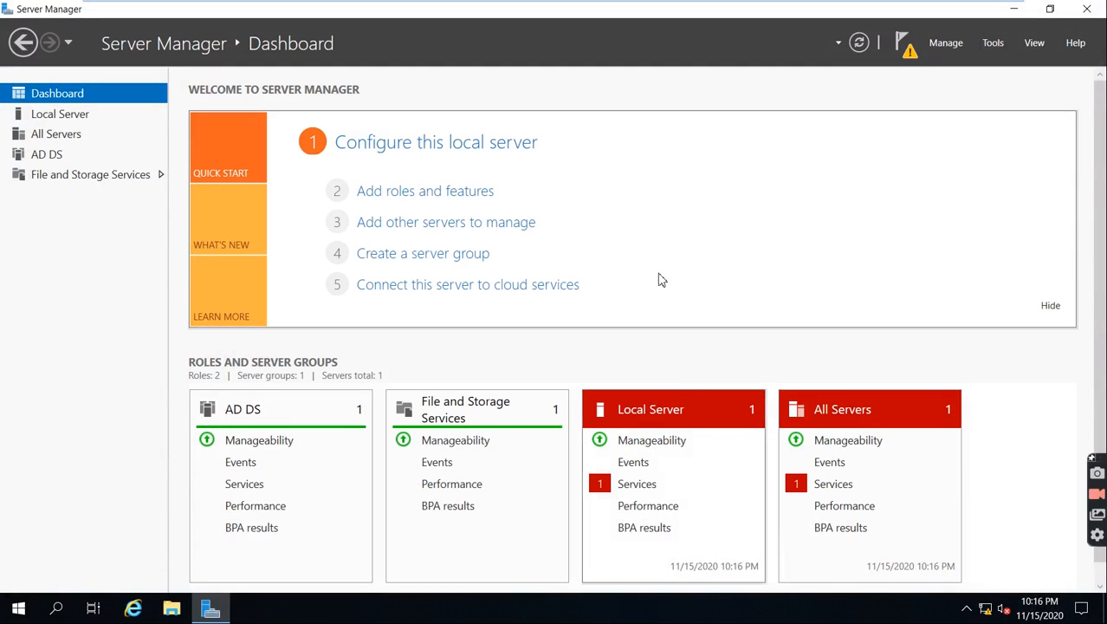
# Start promoting the server to a domain controller, adding a new forest with the root domain name RAVIKIRANTECH.COM.
pyautogui.click(900, 60)
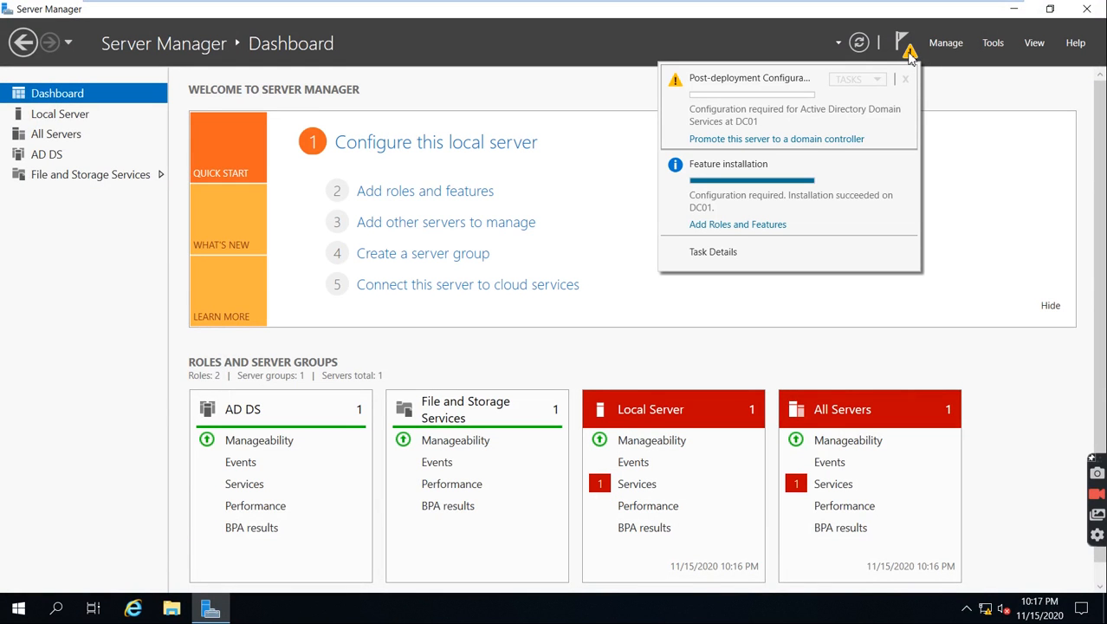
pyautogui.click(786, 146)
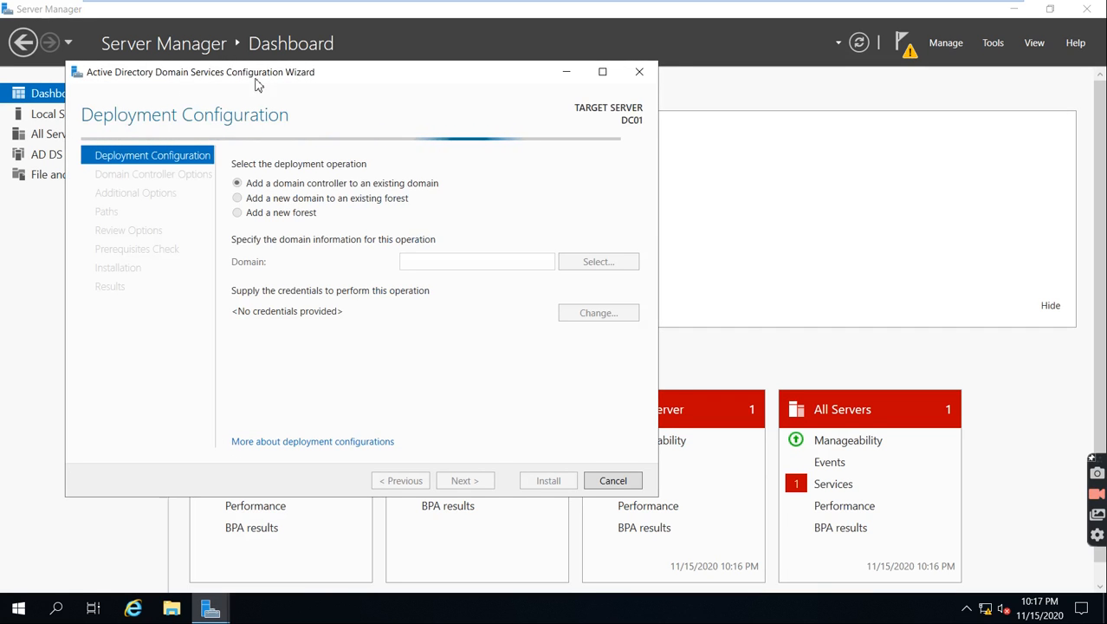
pyautogui.moveTo(267, 81); pyautogui.dragTo(465, 91)
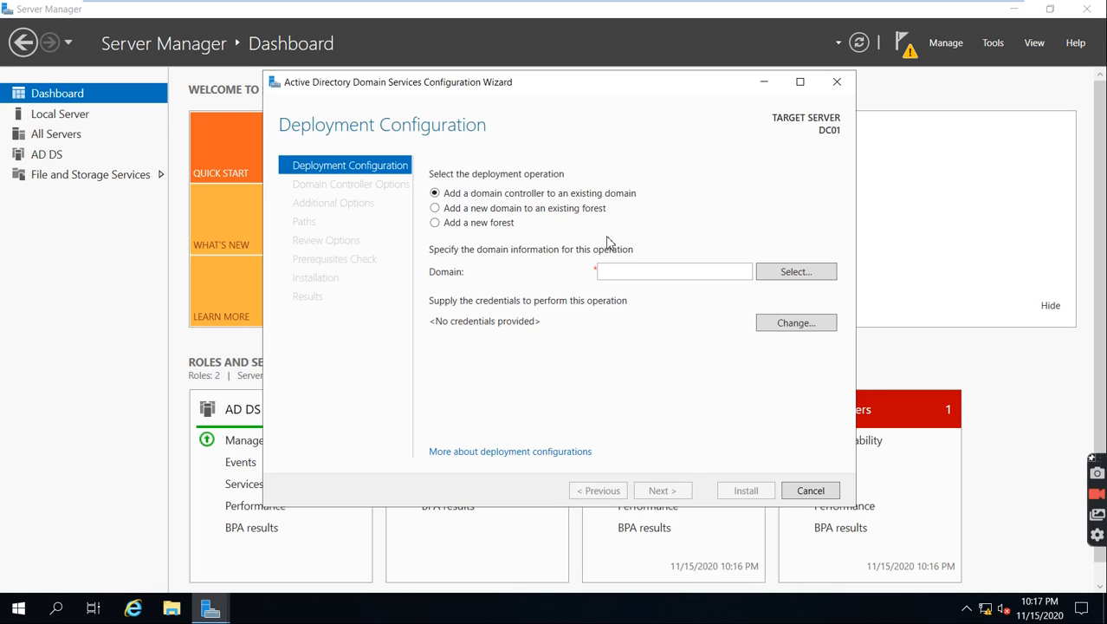
pyautogui.click(435, 222)
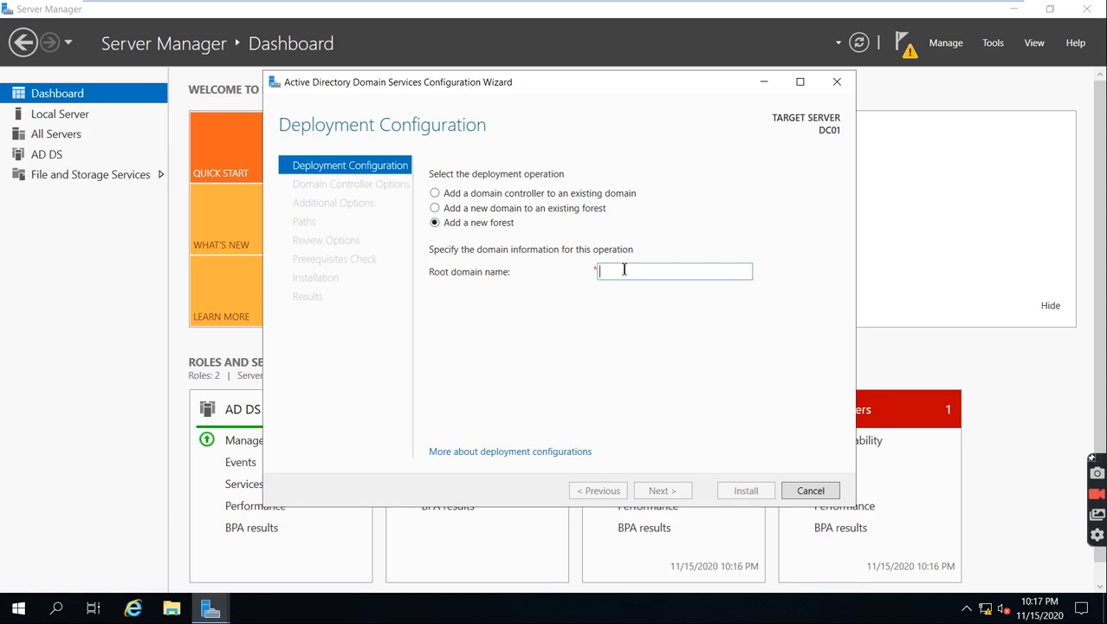
pyautogui.write('rav')
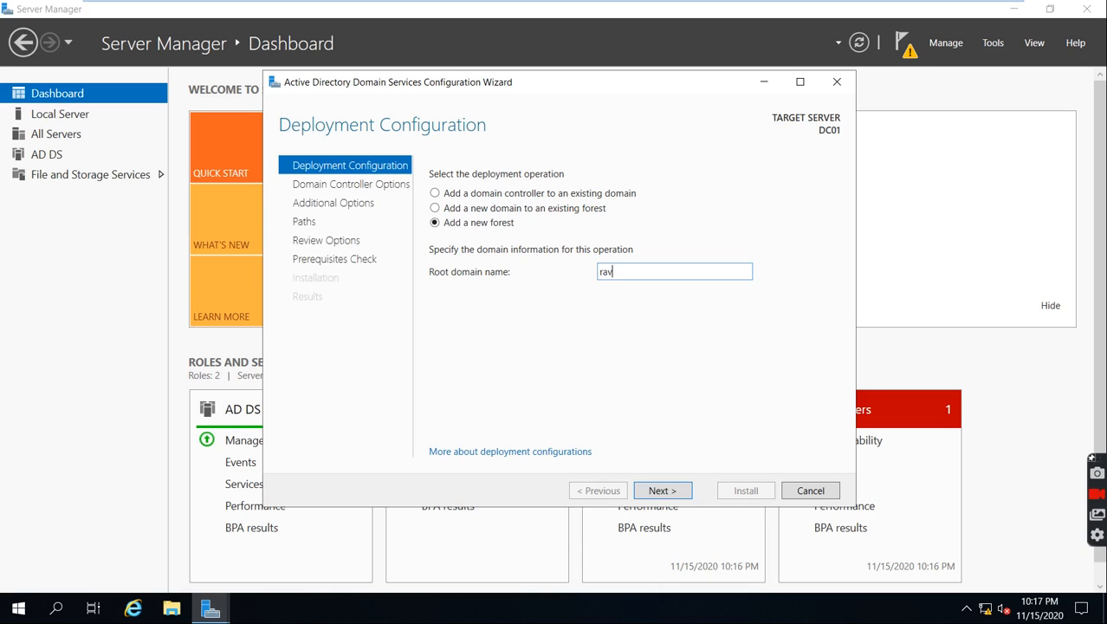
pyautogui.press('BackSpace')
pyautogui.press('BackSpace')
pyautogui.press('BackSpace')
pyautogui.write('RAVIKIRANTECH')
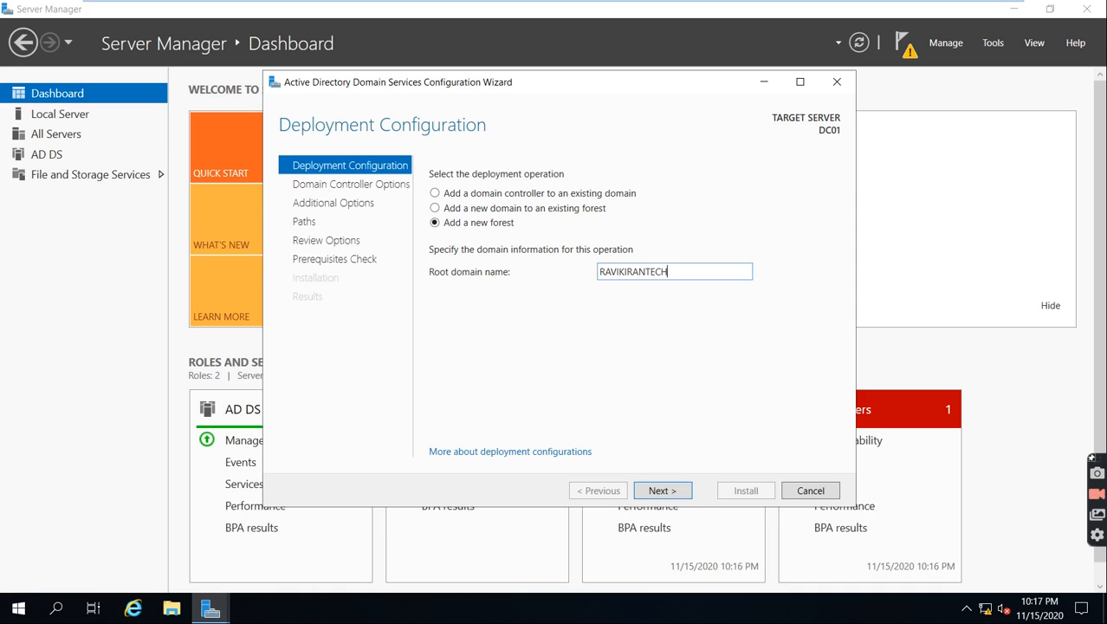
pyautogui.write('.COM')
pyautogui.click(662, 492)
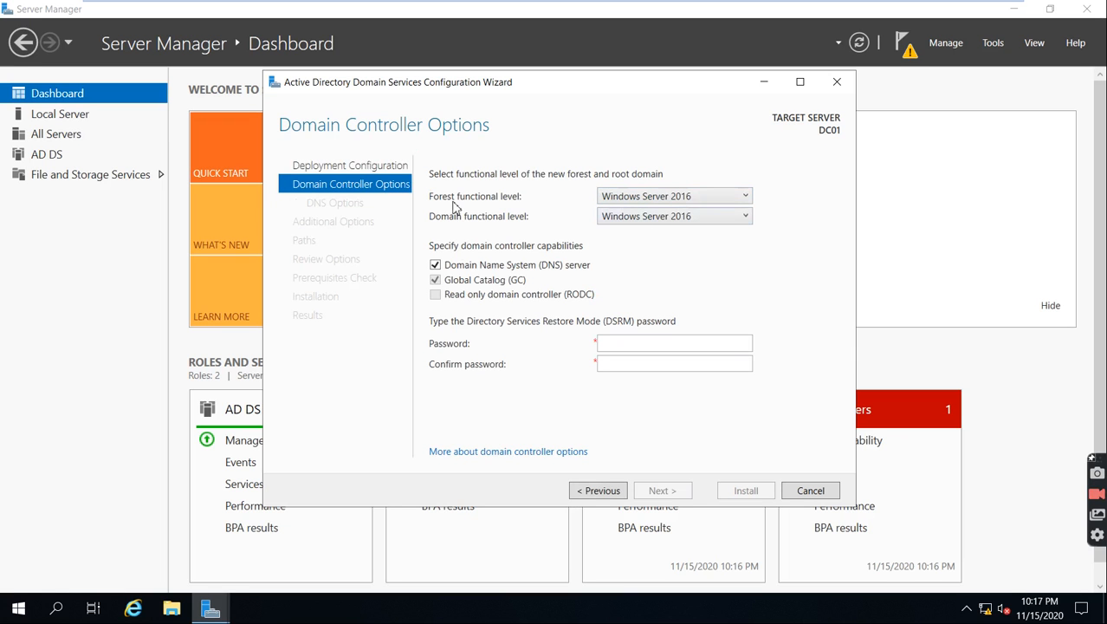
# Keep the forest functional level at Windows Server 2016, and enter and confirm the Directory Services Restore Mode password.
pyautogui.click(716, 205)
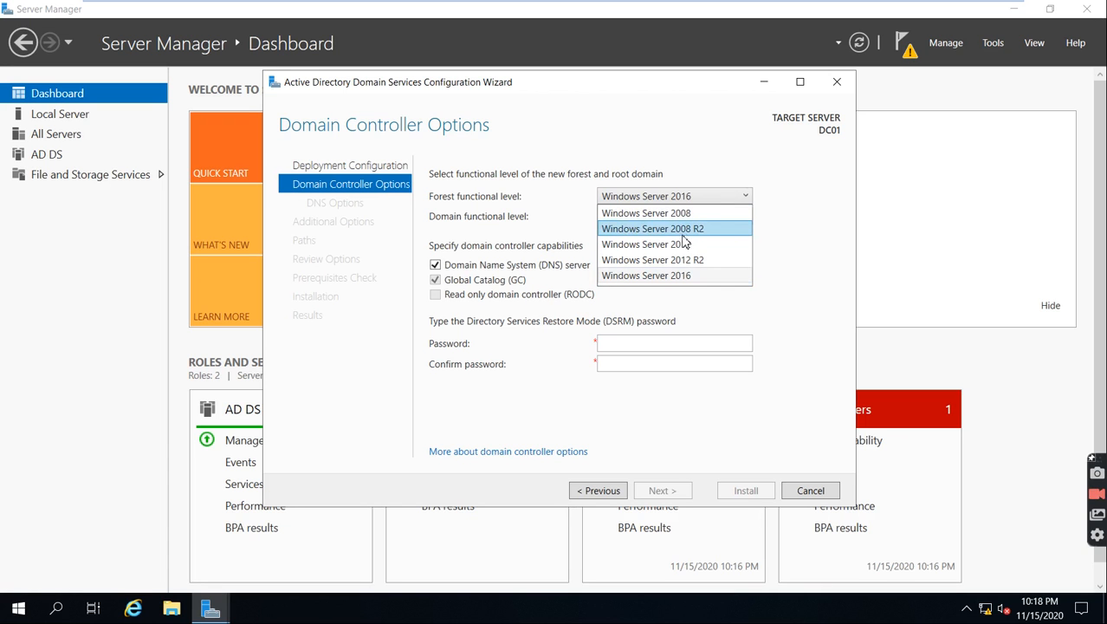
pyautogui.click(625, 194)
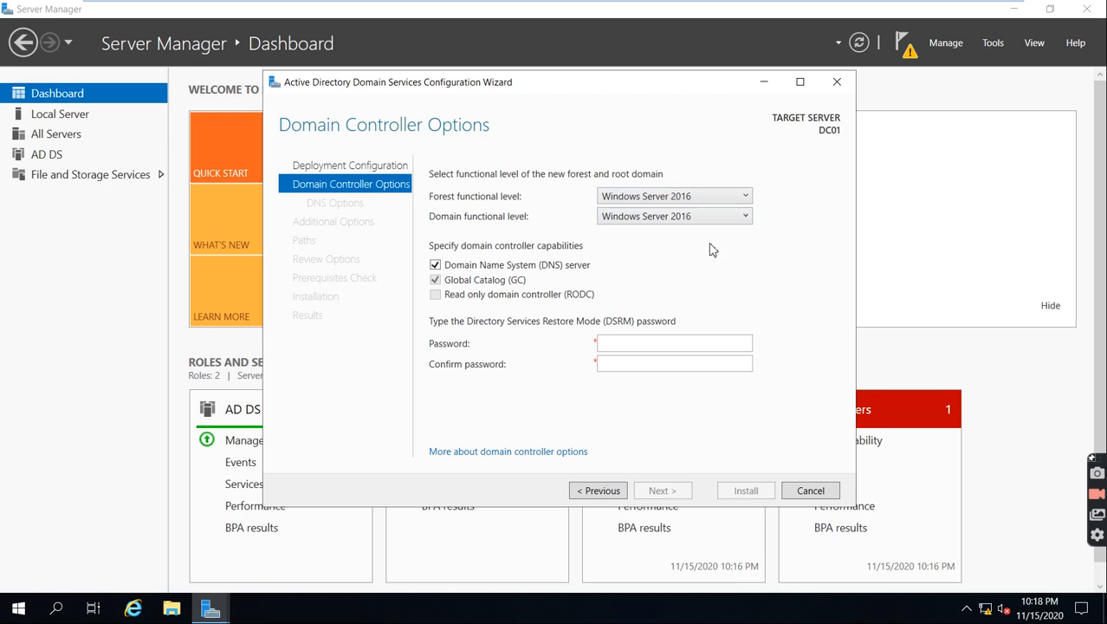
pyautogui.click(640, 342)
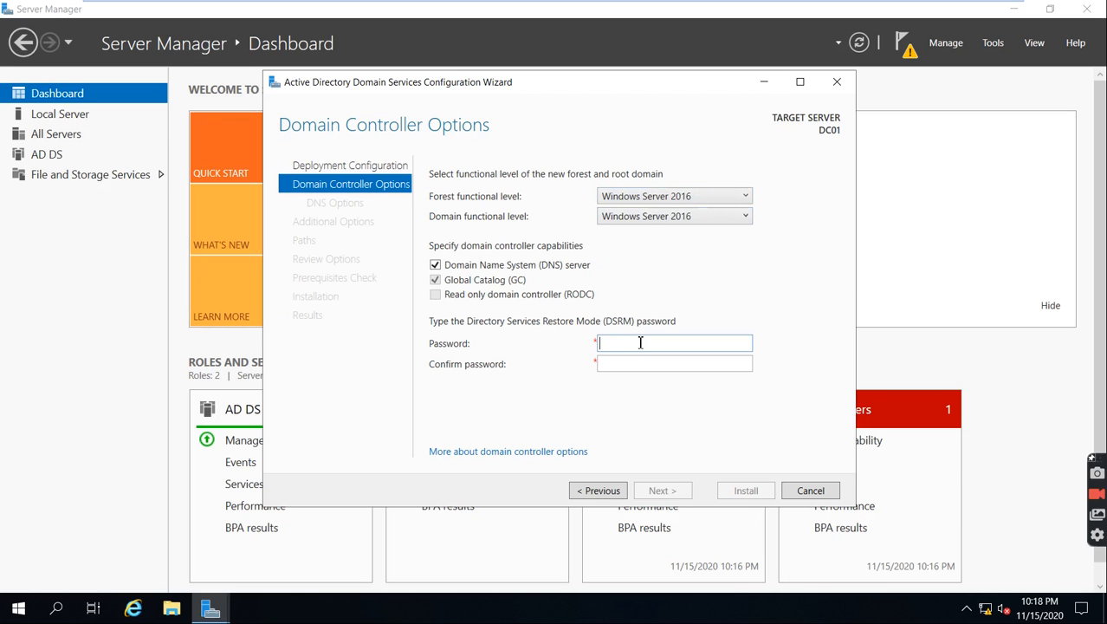
pyautogui.write('•••••••••')
pyautogui.press('Tab')
pyautogui.write('•••••••••')
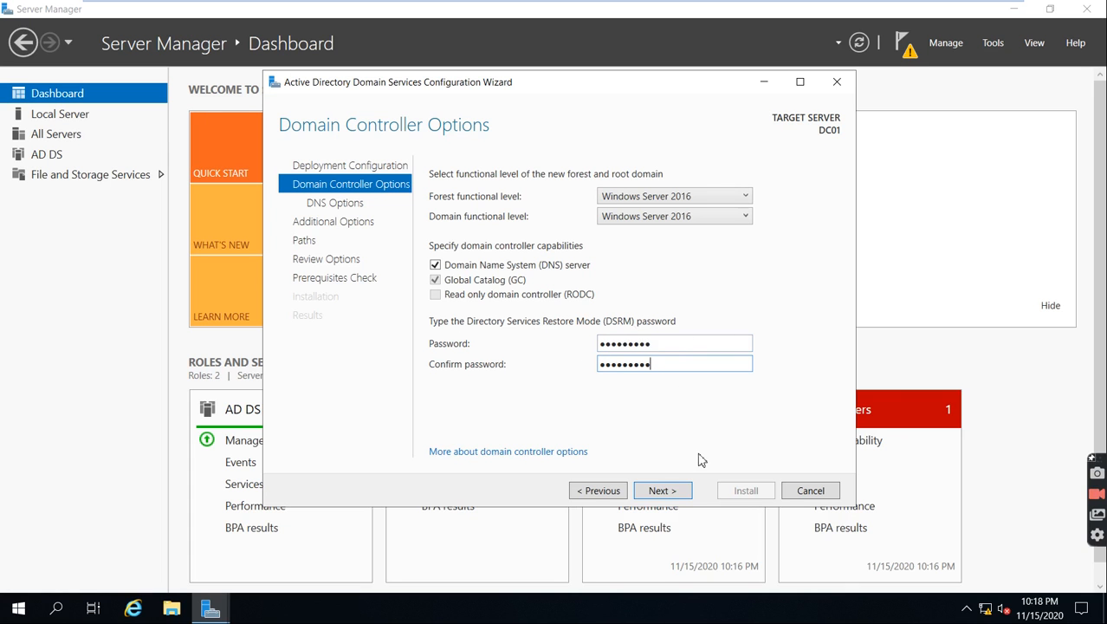
pyautogui.click(659, 491)
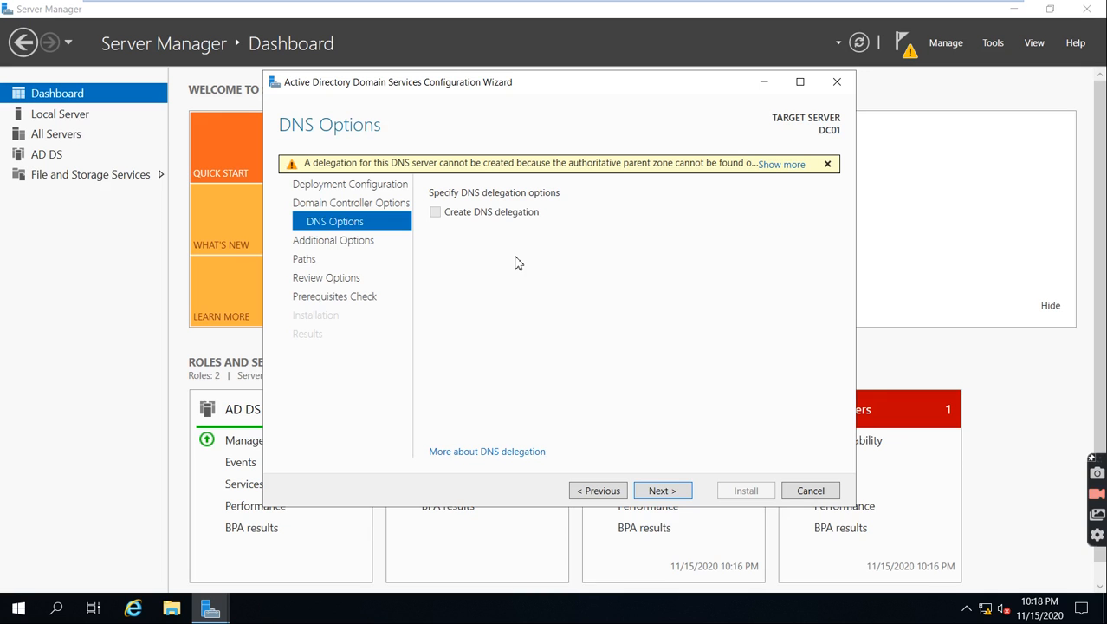
# Accept the default DNS options, the NetBIOS name RAVIKIRANTECH and the default AD DS folder paths, continuing to the options review.
pyautogui.click(665, 492)
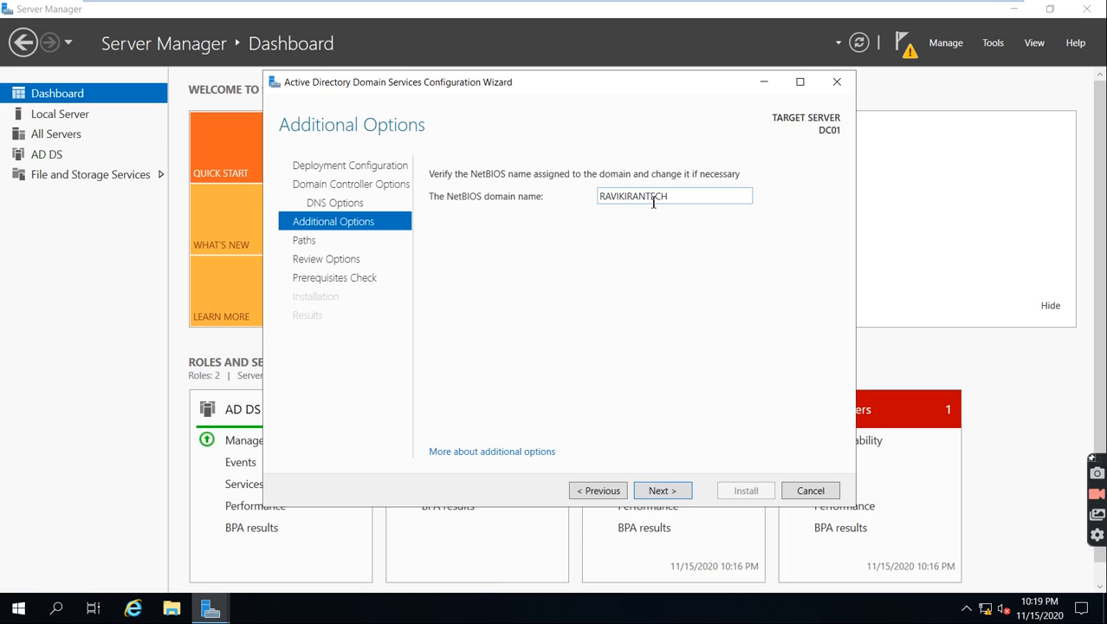
pyautogui.click(663, 490)
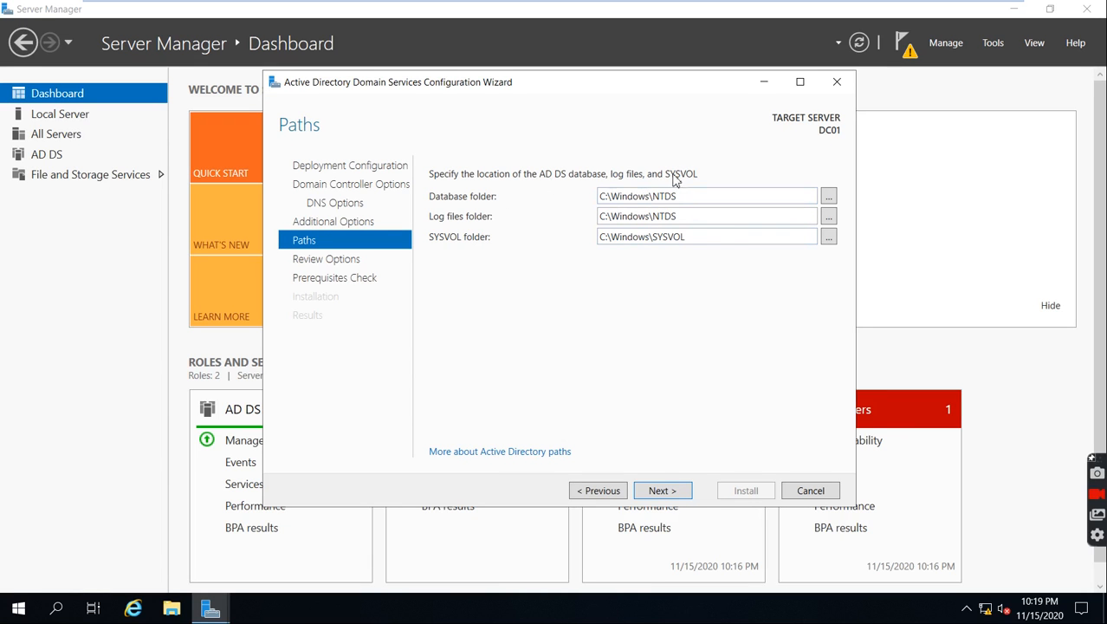
pyautogui.click(665, 491)
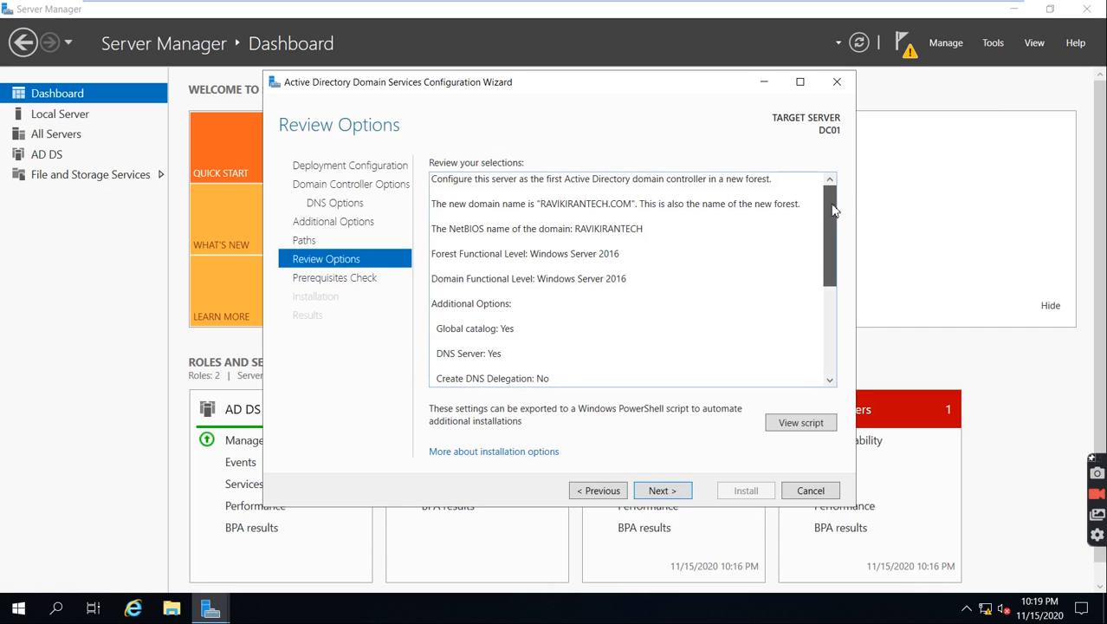
# Go through the selected promotion options, including the database, log and SYSVOL folders, and install the domain controller configuration on DC01.
pyautogui.moveTo(831, 209); pyautogui.dragTo(833, 186)
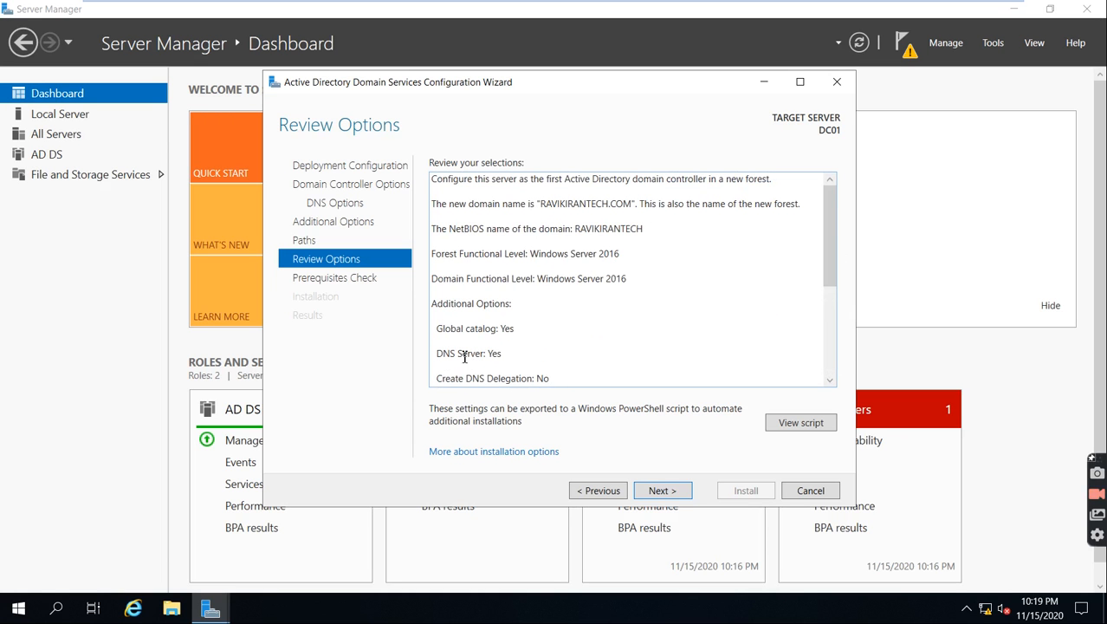
pyautogui.hotkey('ctrl', 'a')
pyautogui.click(542, 352)
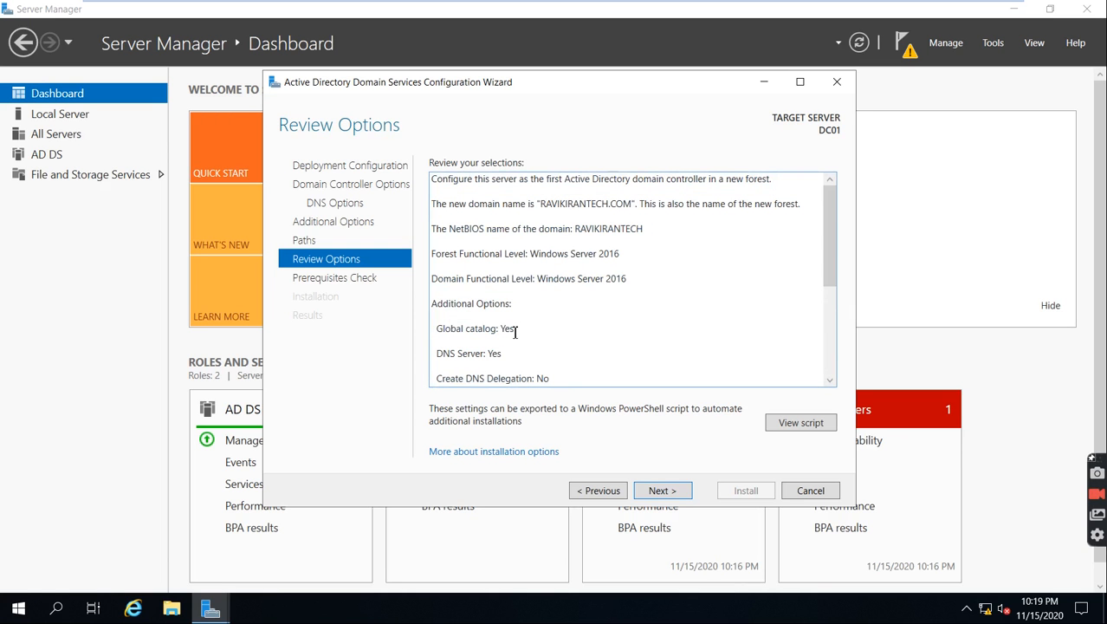
pyautogui.moveTo(515, 330); pyautogui.dragTo(433, 338)
pyautogui.moveTo(830, 259); pyautogui.dragTo(845, 343)
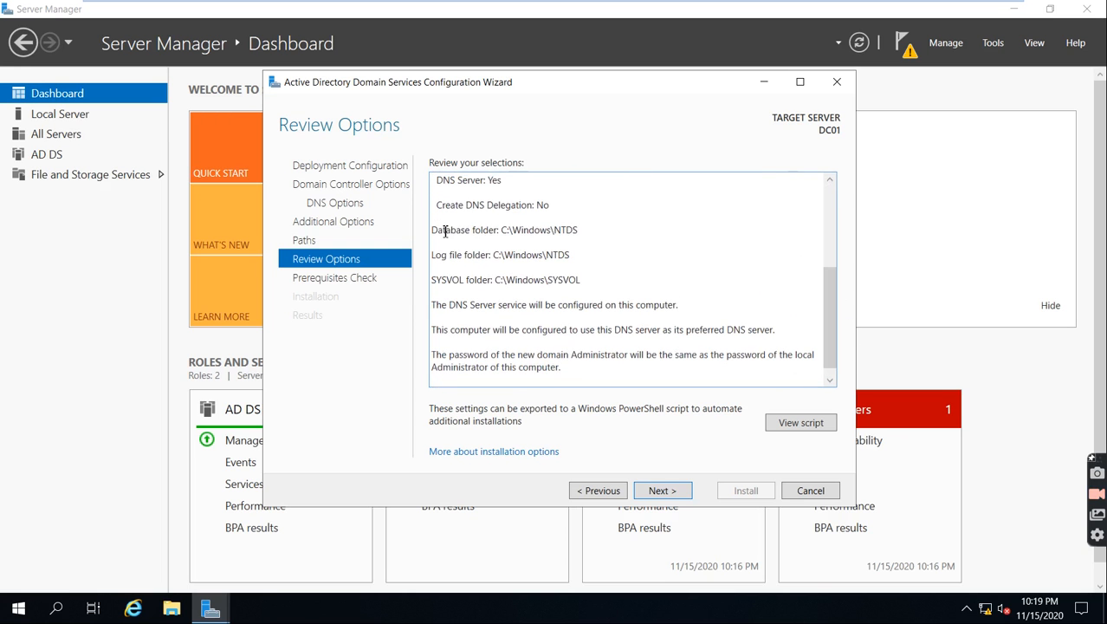
pyautogui.moveTo(464, 255); pyautogui.dragTo(583, 296)
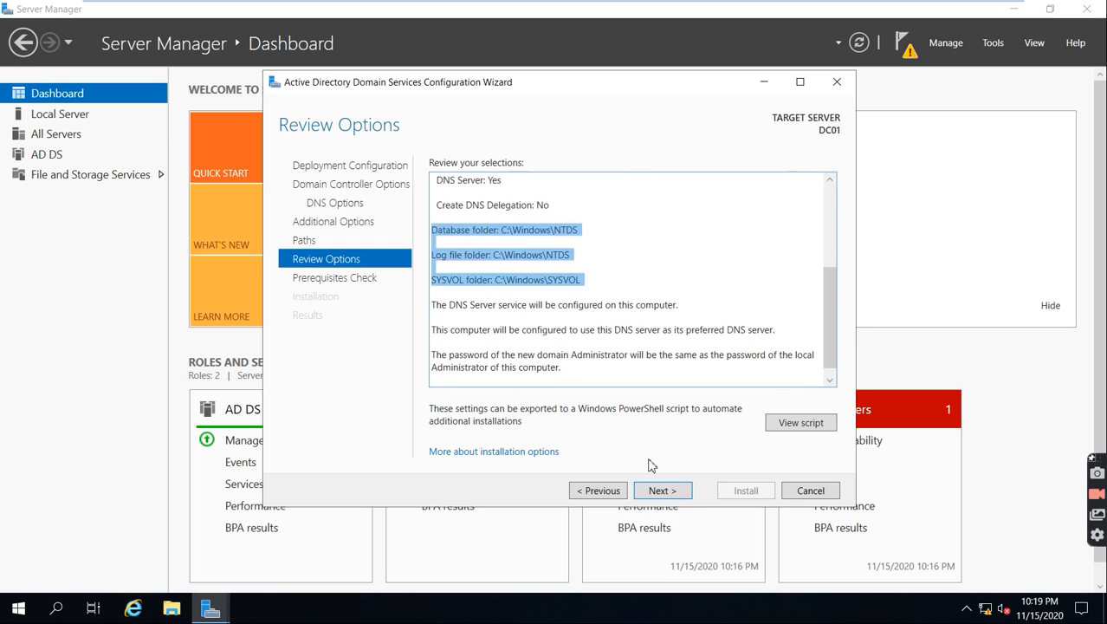
pyautogui.click(663, 491)
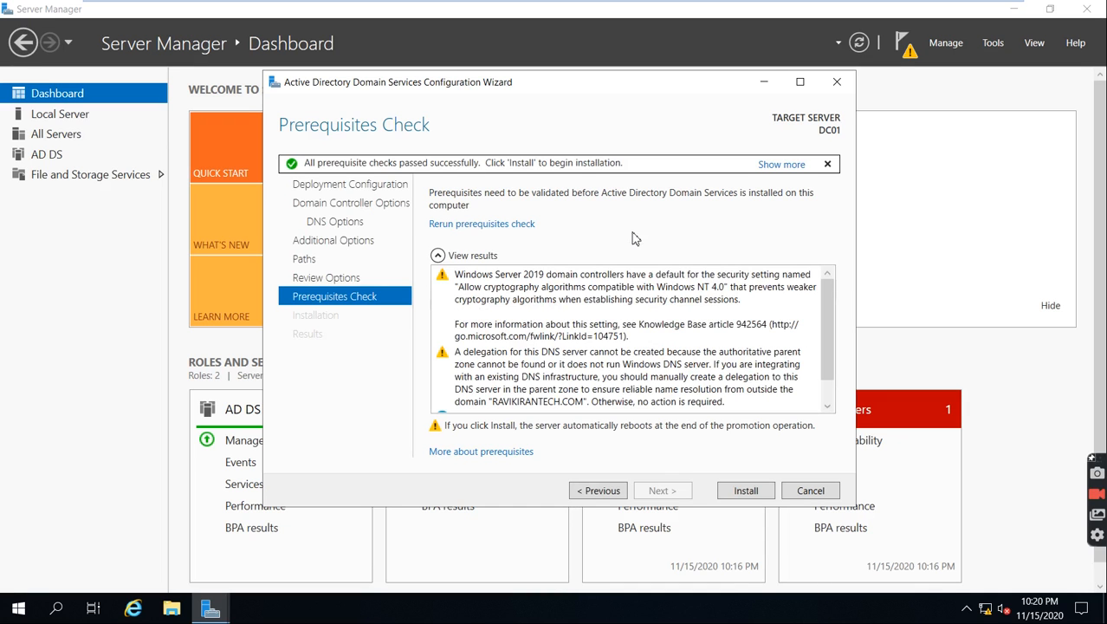
pyautogui.click(744, 492)
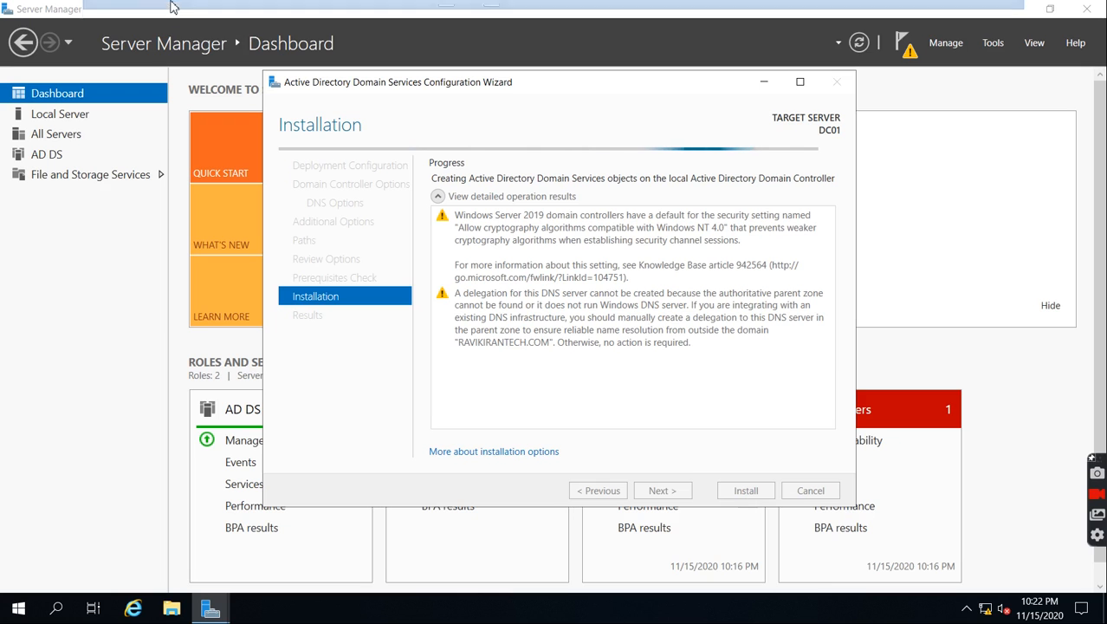
# Unlock the restarted DC virtual machine and sign in as RAVIKIRANTECH\Administrator with the account password.
pyautogui.moveTo(173, 7)
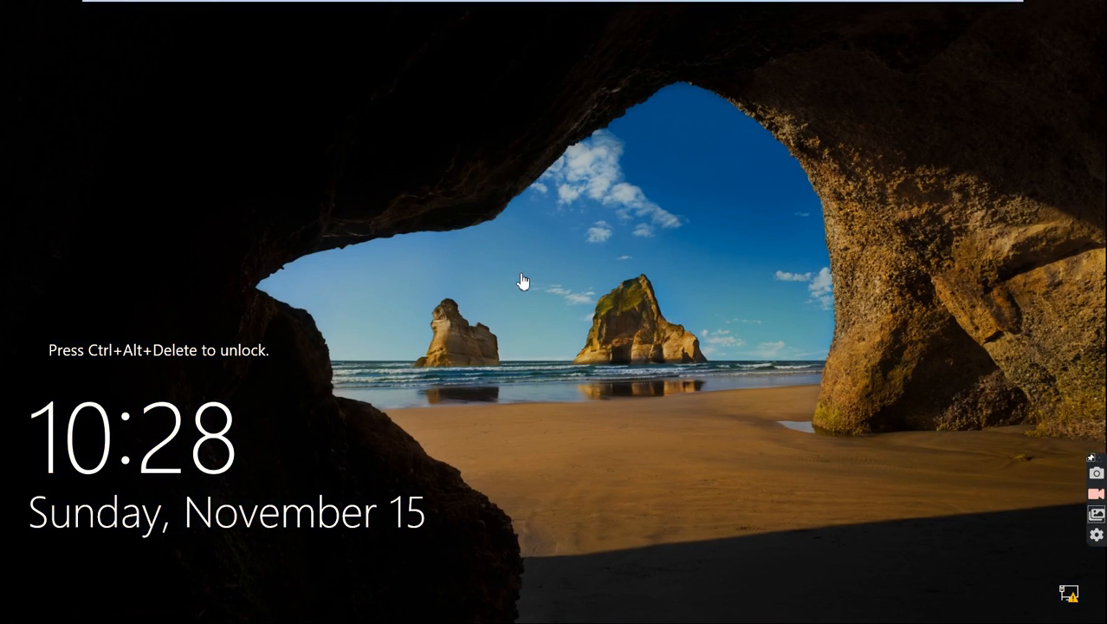
pyautogui.moveTo(220, 7)
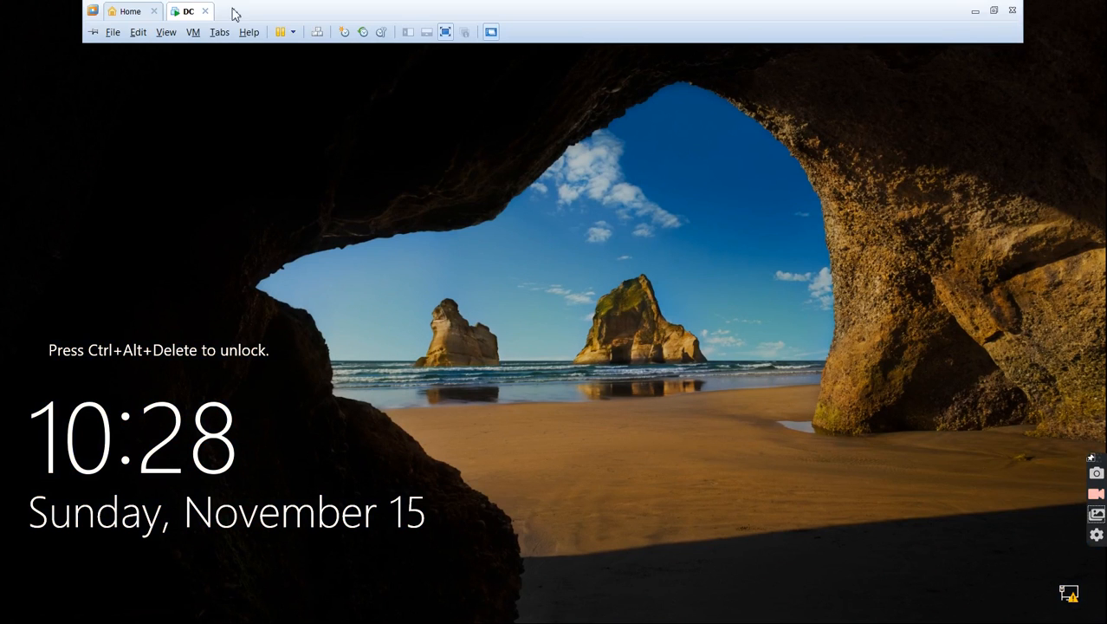
pyautogui.click(193, 32)
pyautogui.click(247, 102)
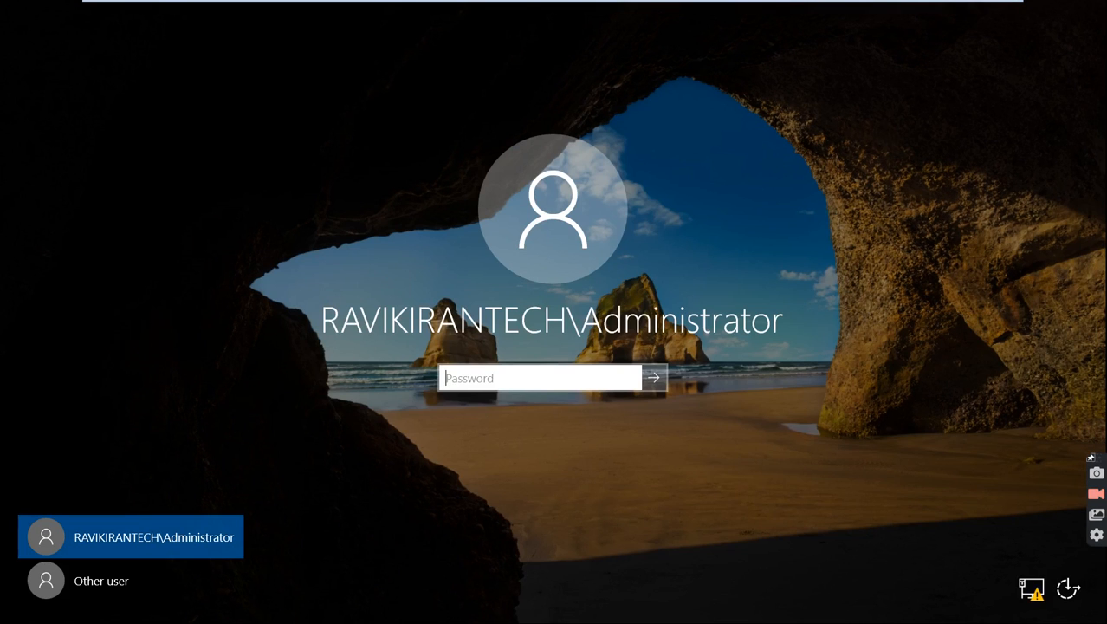
pyautogui.write('•••••••••')
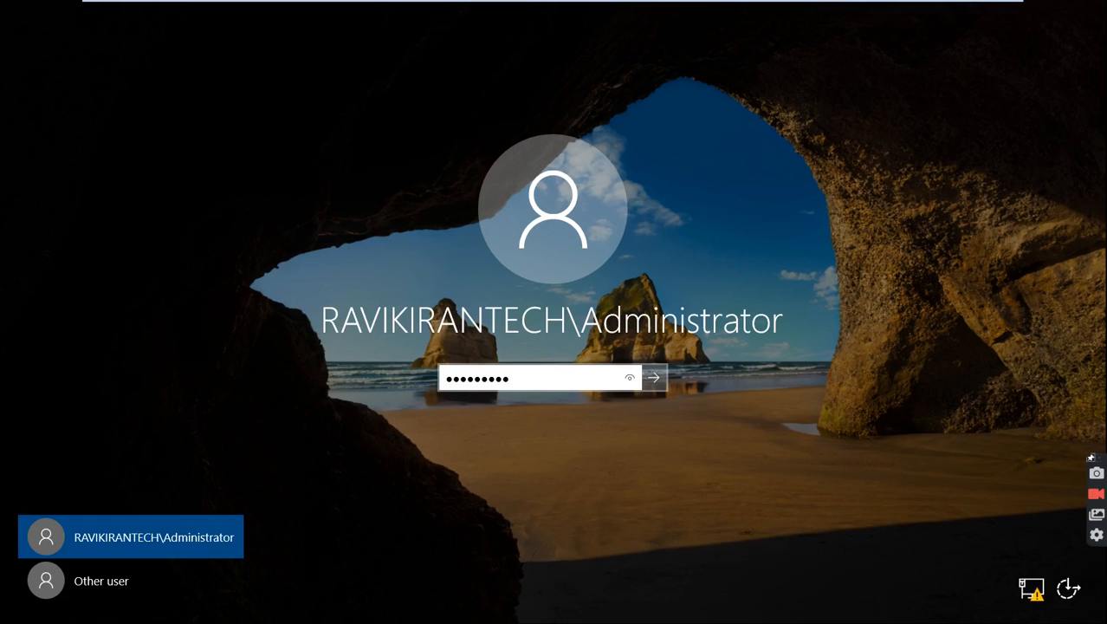
pyautogui.press('Return')
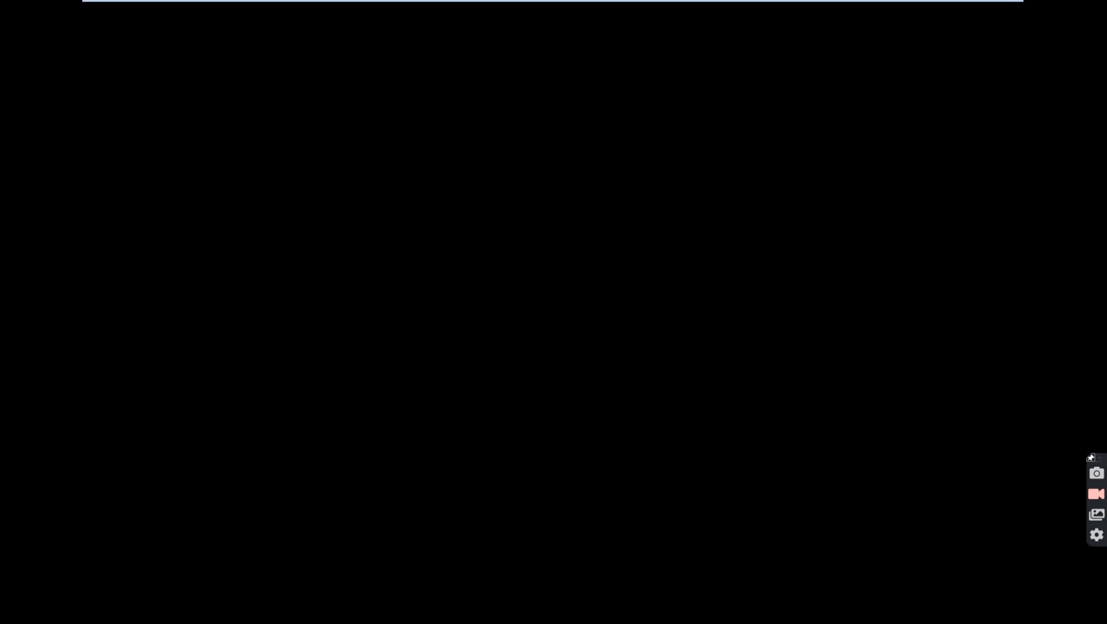
# Open Server Manager on the domain controller.
pyautogui.moveTo(411, 3)
pyautogui.moveTo(370, 2)
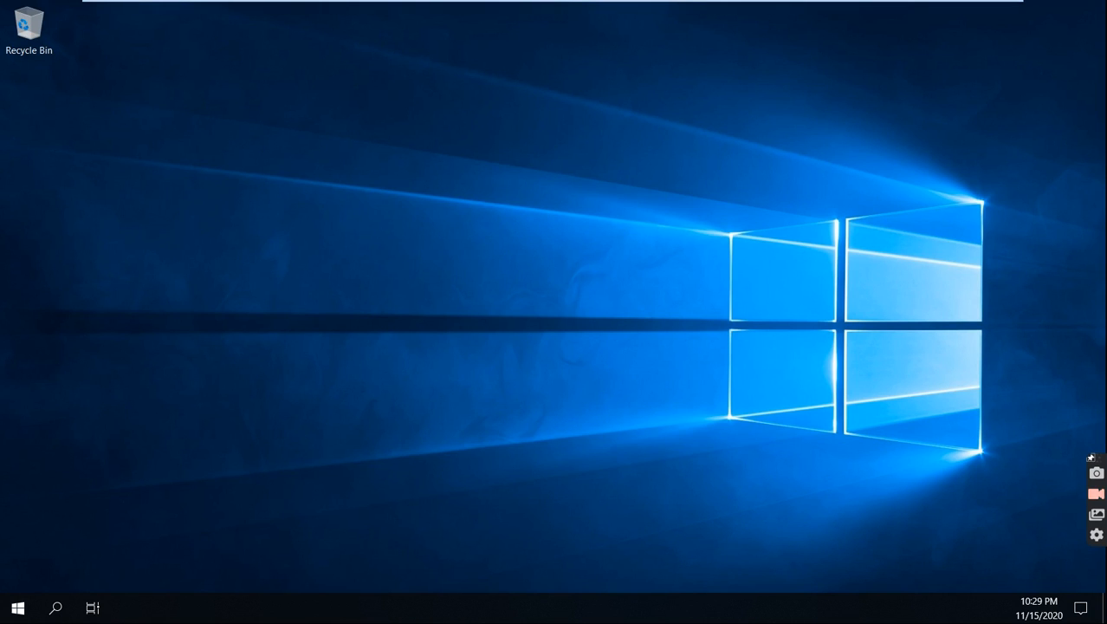
pyautogui.press('super')
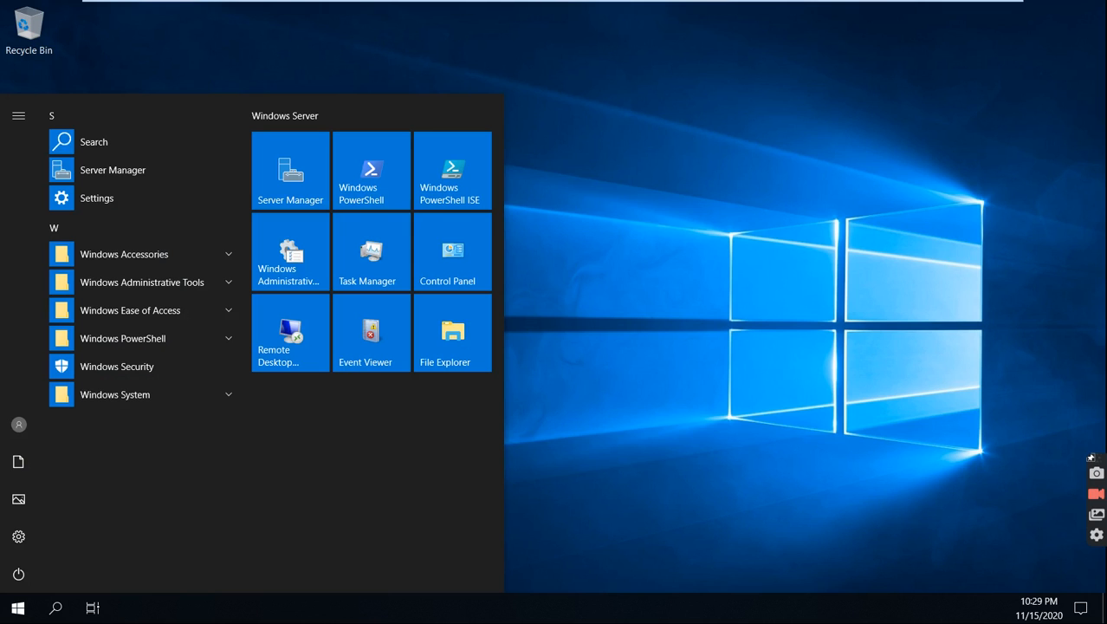
pyautogui.press('Tab')
pyautogui.press('Tab')
pyautogui.press('Tab')
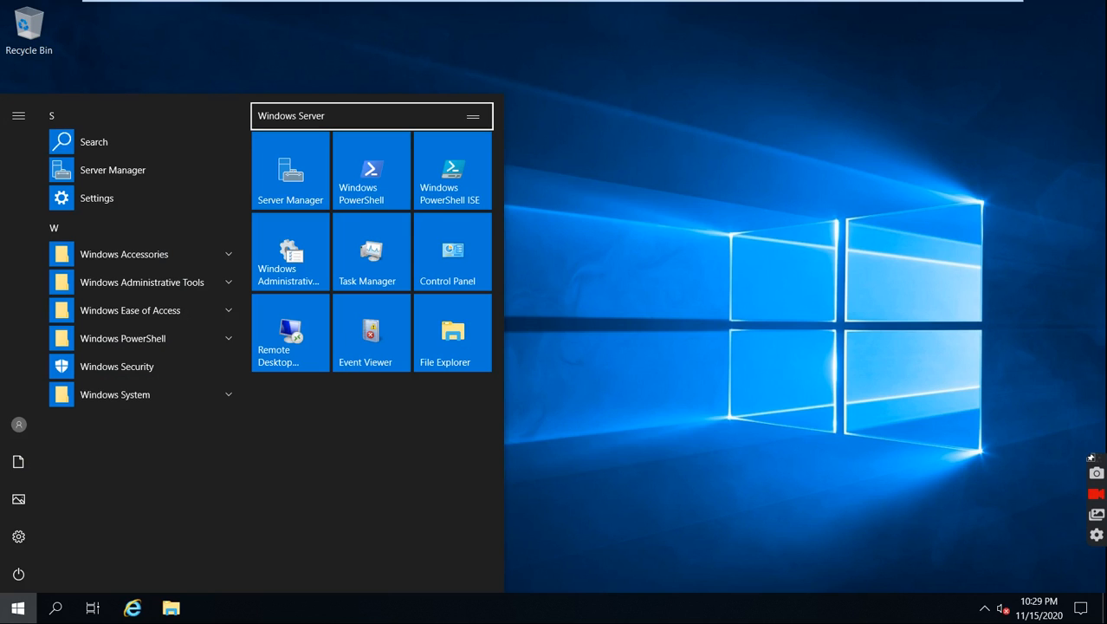
pyautogui.press('Down')
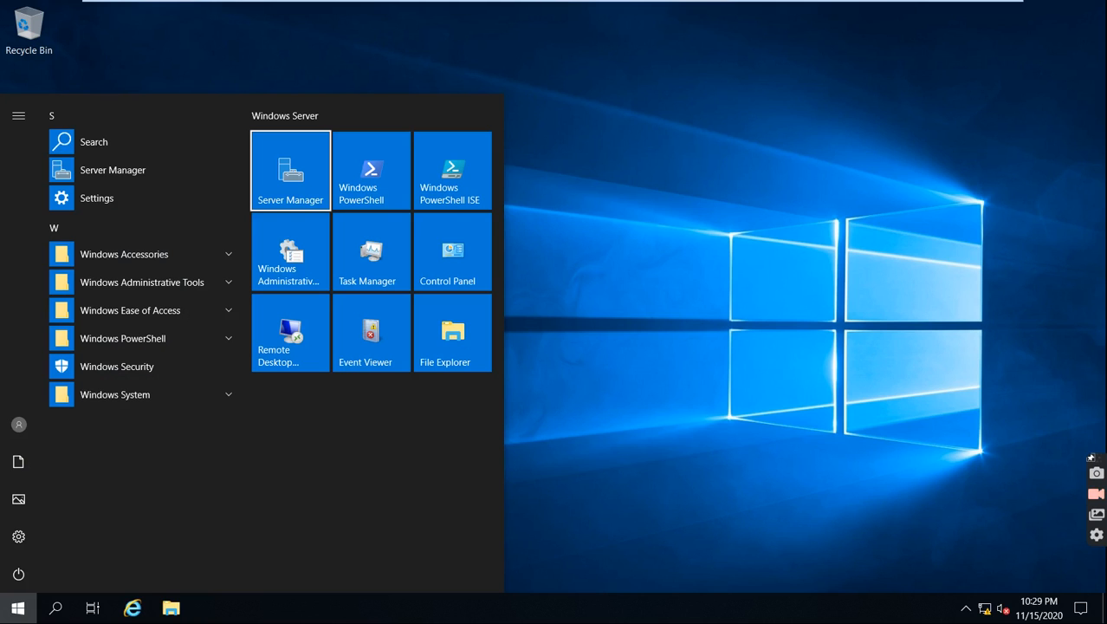
pyautogui.press('Return')
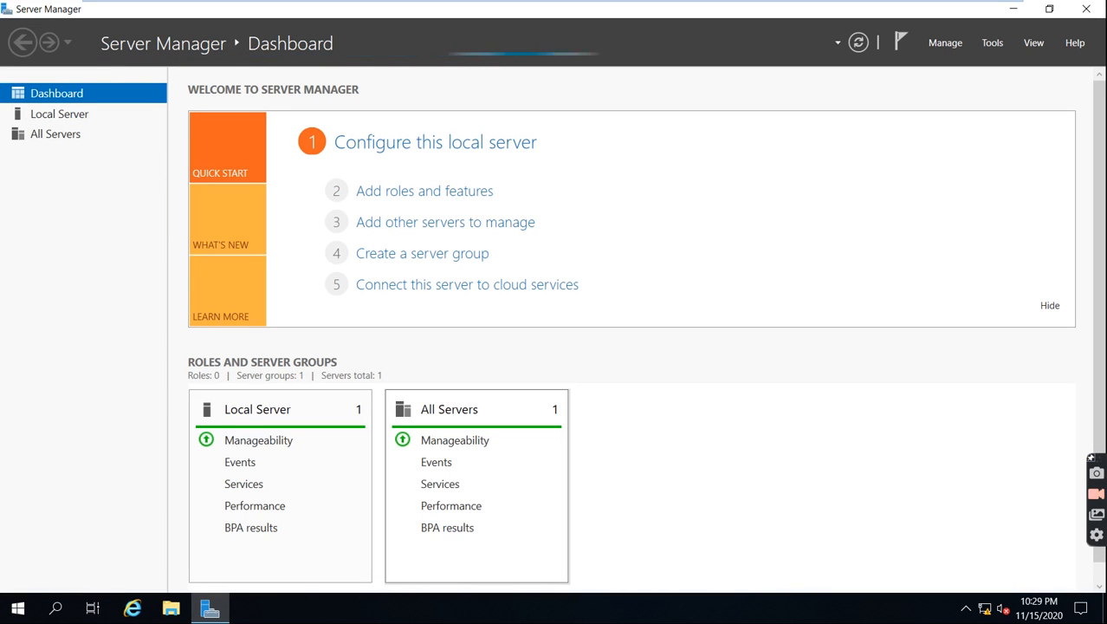
pyautogui.press('Tab')
pyautogui.press('Tab')
pyautogui.press('Tab')
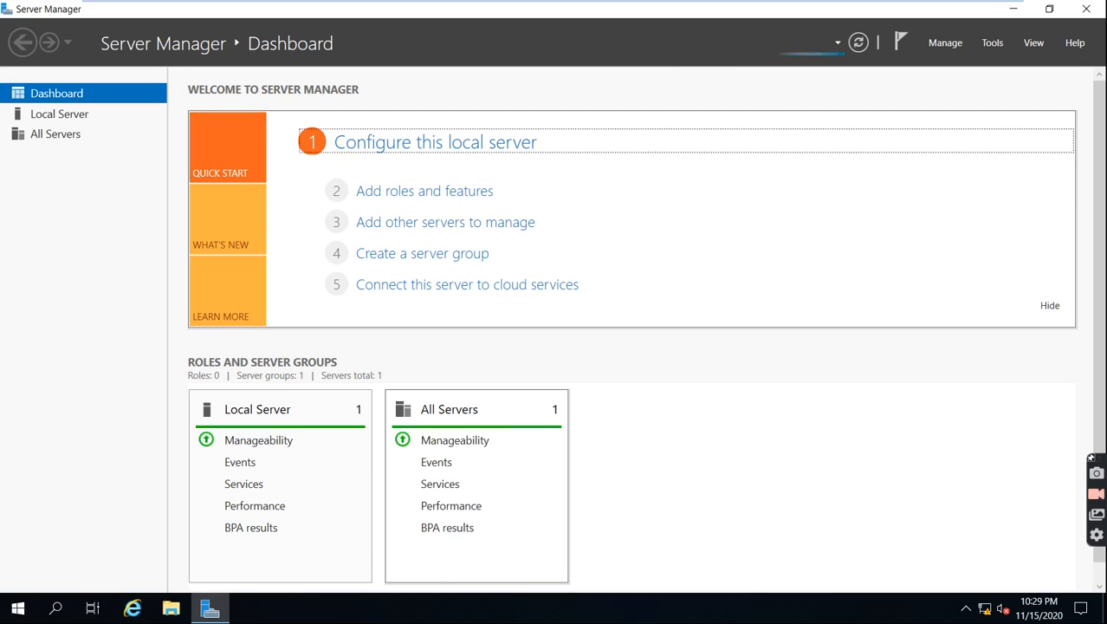
pyautogui.press('Tab')
pyautogui.press('Tab')
pyautogui.press('Tab')
pyautogui.press('Tab')
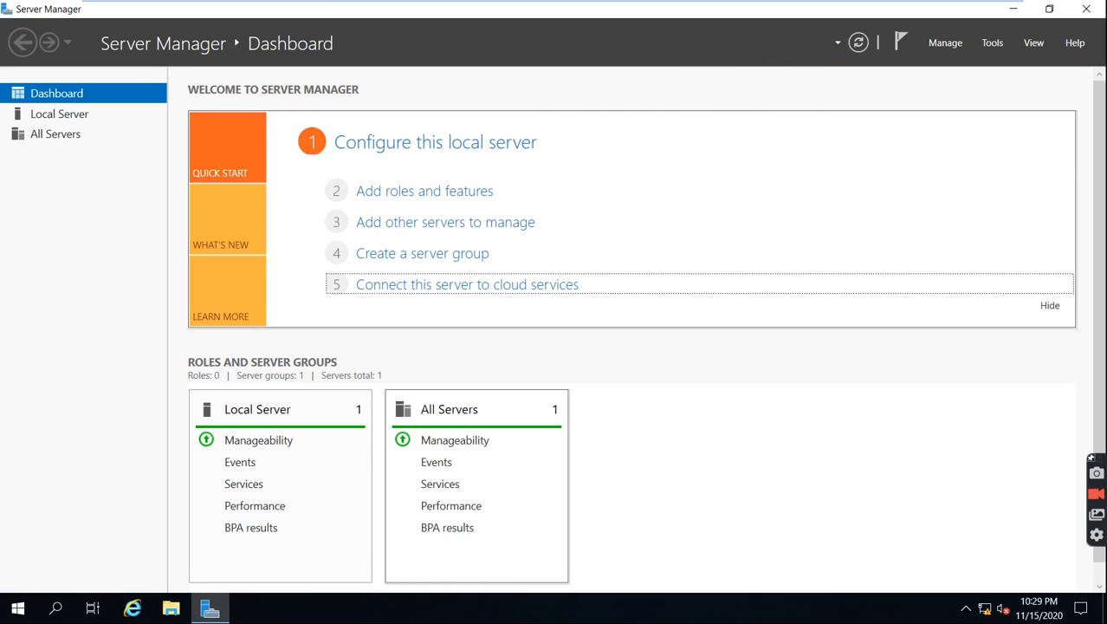
pyautogui.press('Tab')
pyautogui.press('Tab')
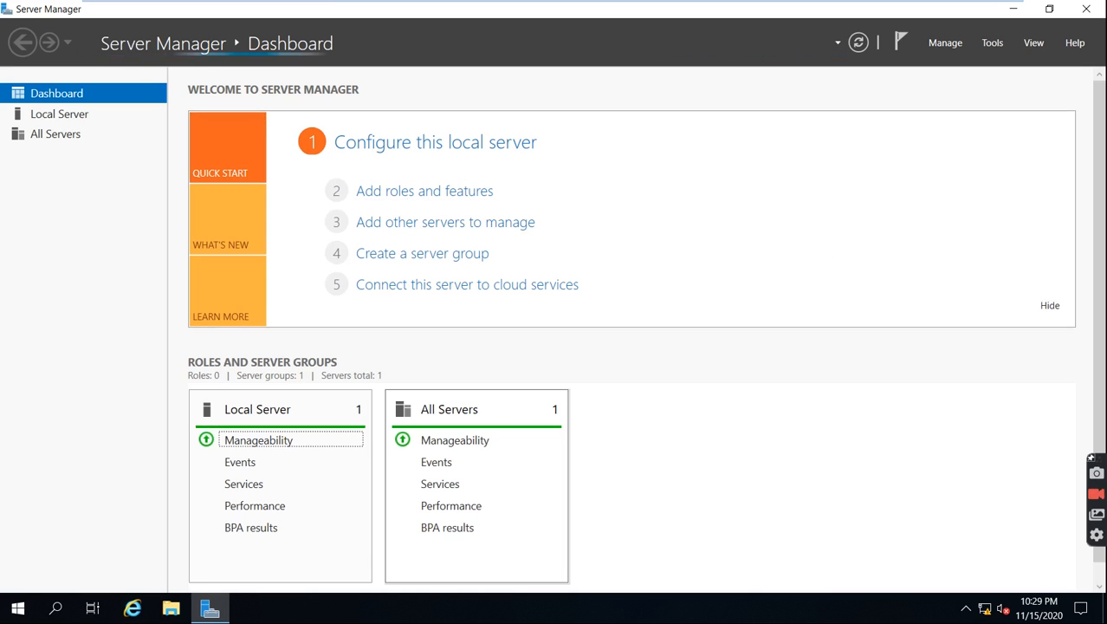
pyautogui.press('Tab')
pyautogui.press('Tab')
pyautogui.press('Tab')
pyautogui.press('Tab')
pyautogui.press('Tab')
pyautogui.press('Tab')
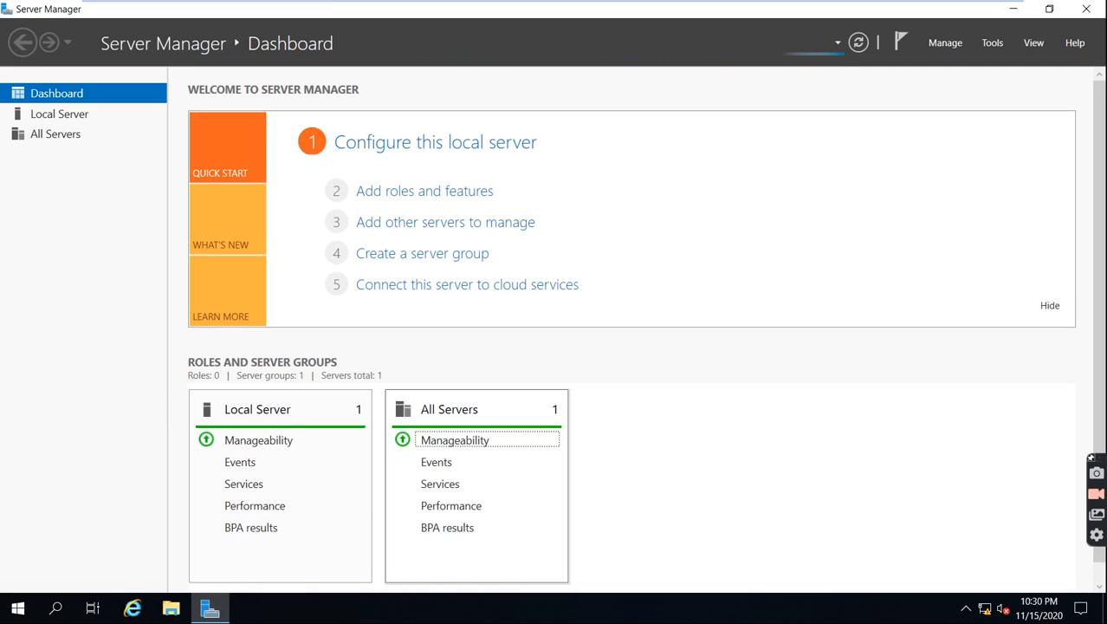
pyautogui.press('Tab')
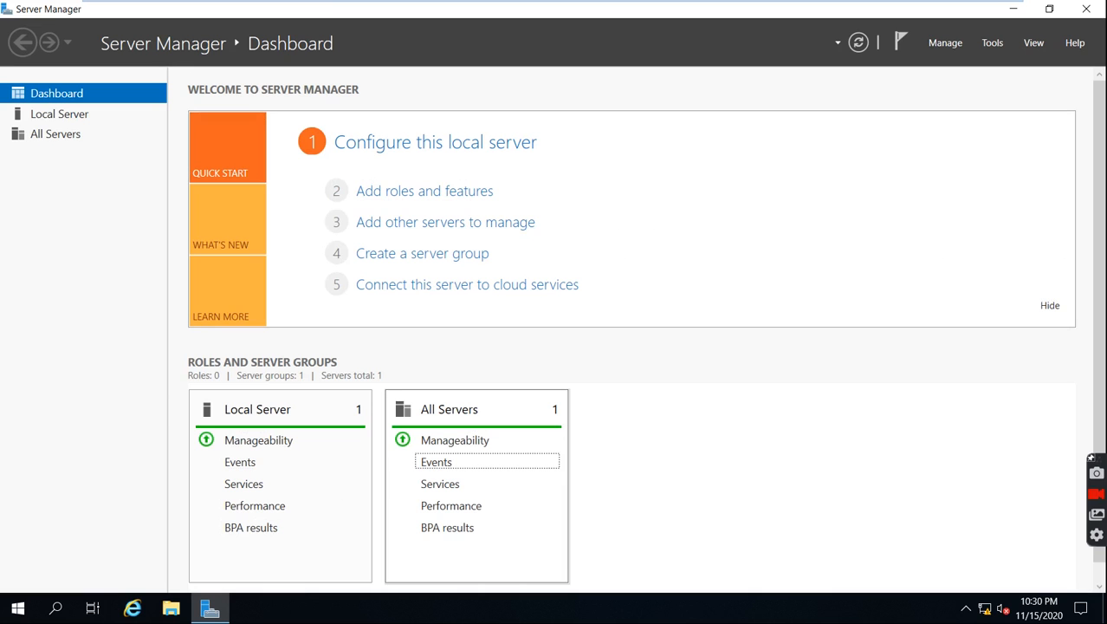
pyautogui.press('Tab')
pyautogui.press('Tab')
pyautogui.press('Tab')
pyautogui.press('Tab')
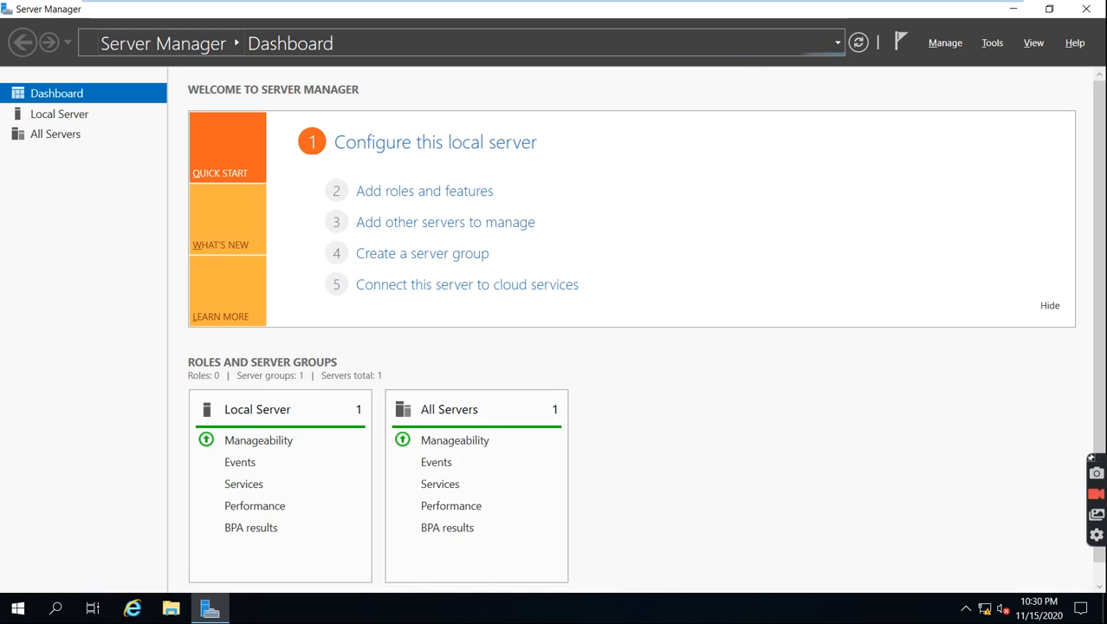
pyautogui.press('alt')
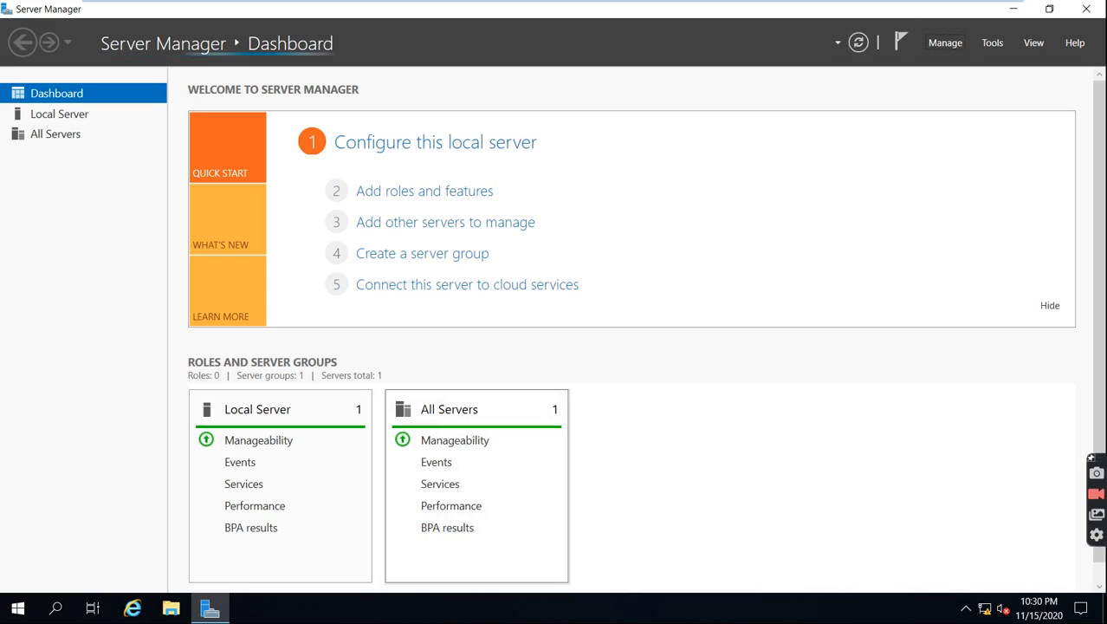
pyautogui.press('Tab')
pyautogui.press('Tab')
pyautogui.press('Tab')
pyautogui.press('Tab')
pyautogui.press('Tab')
pyautogui.press('Tab')
pyautogui.press('Tab')
pyautogui.press('Tab')
pyautogui.press('Tab')
pyautogui.press('Tab')
pyautogui.press('Tab')
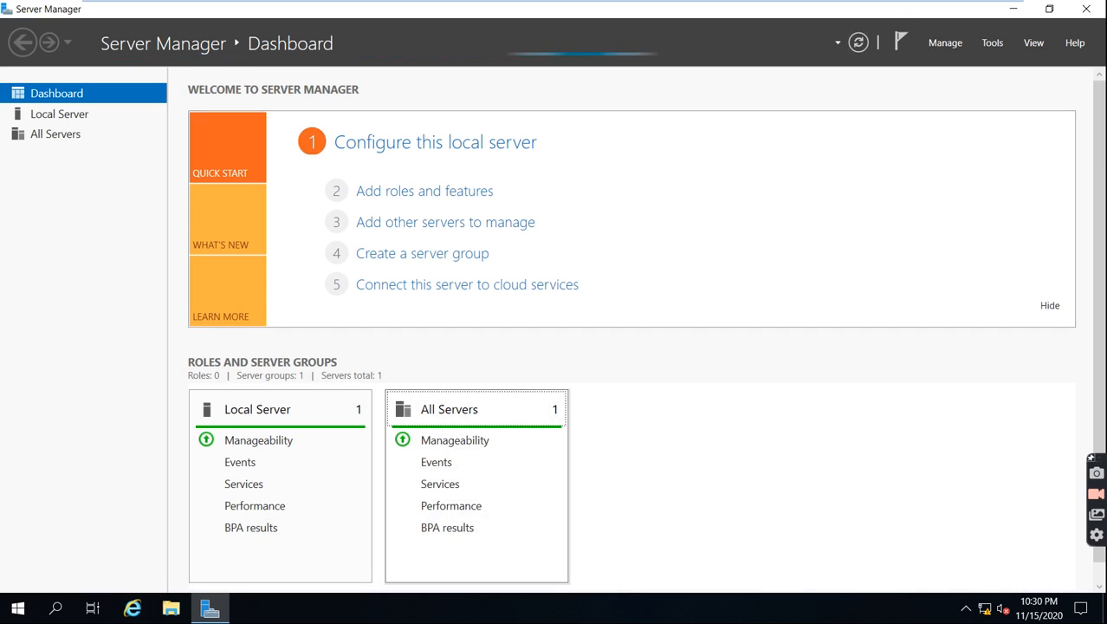
pyautogui.press('Tab')
pyautogui.press('Tab')
pyautogui.press('Tab')
pyautogui.press('Tab')
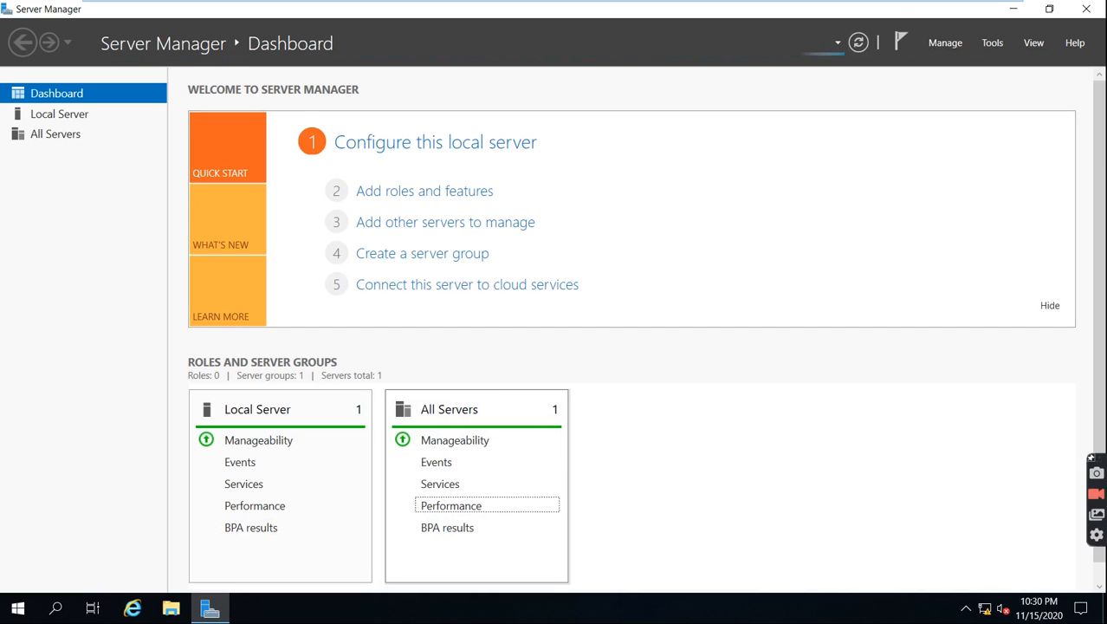
pyautogui.press('Tab')
pyautogui.press('Tab')
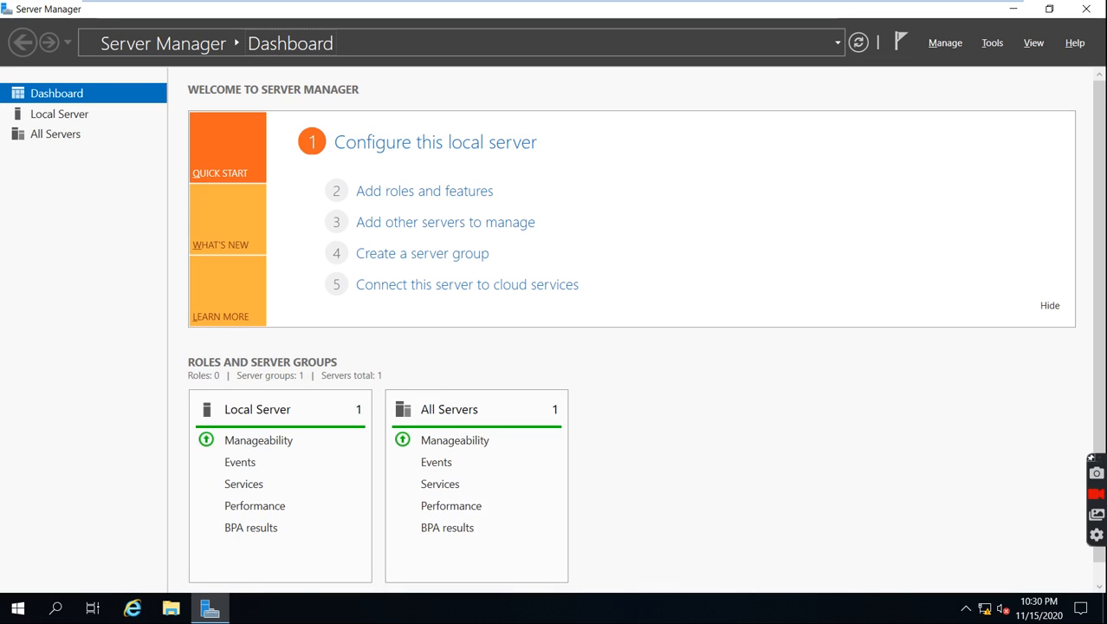
pyautogui.hotkey('shift', 'Tab')
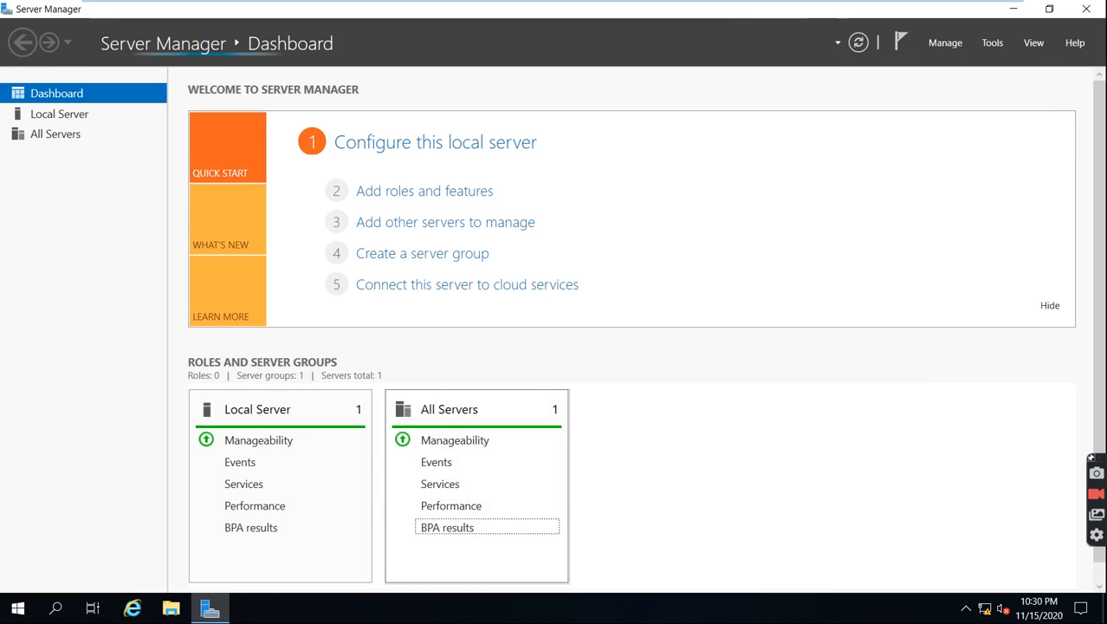
# Open Active Directory Users and Computers and expand the RAVIKIRANTECH.COM domain.
pyautogui.hotkey('alt', 't')
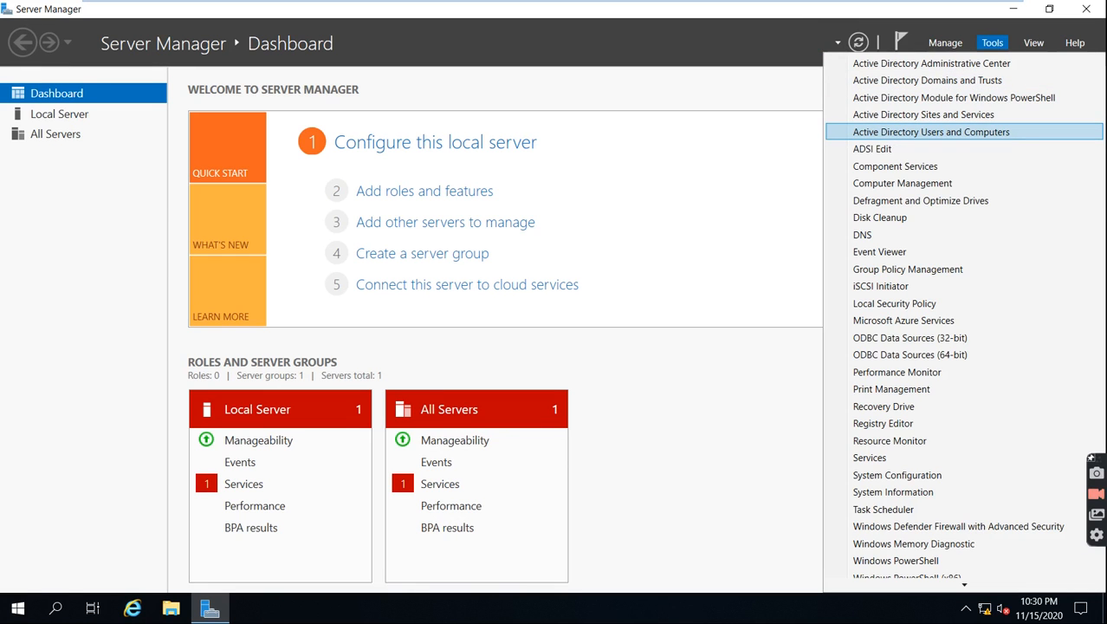
pyautogui.click(932, 132)
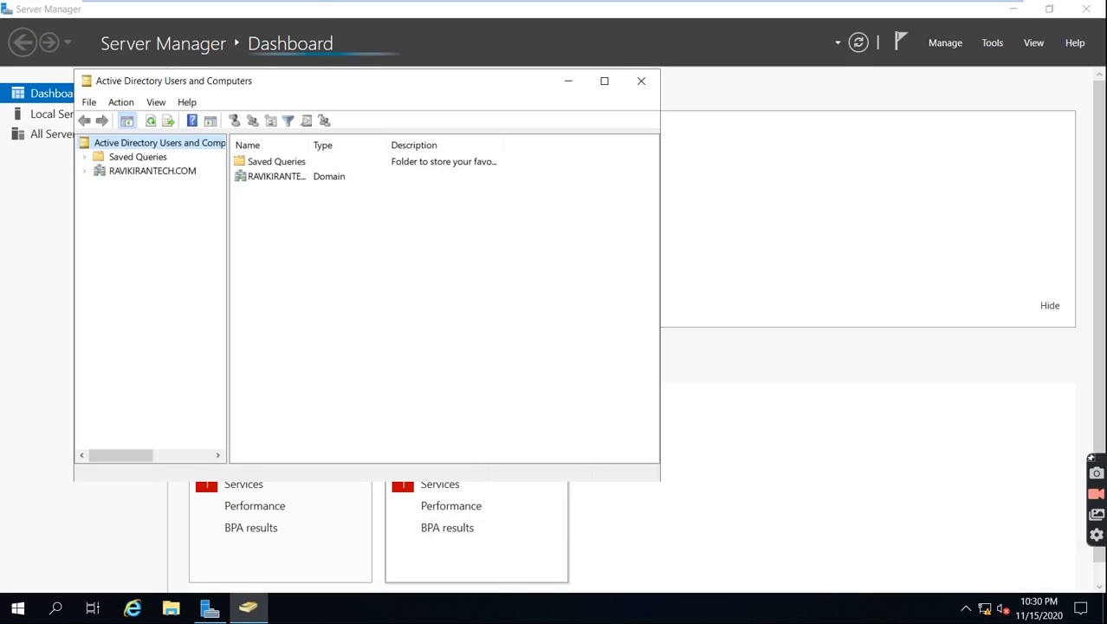
pyautogui.click(151, 170)
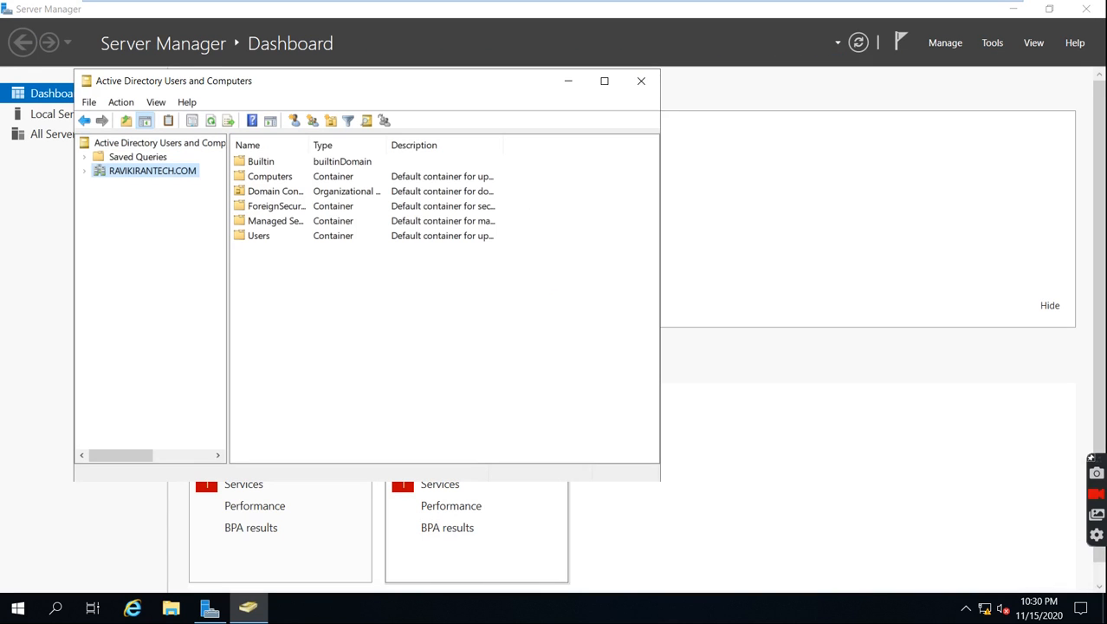
pyautogui.click(84, 170)
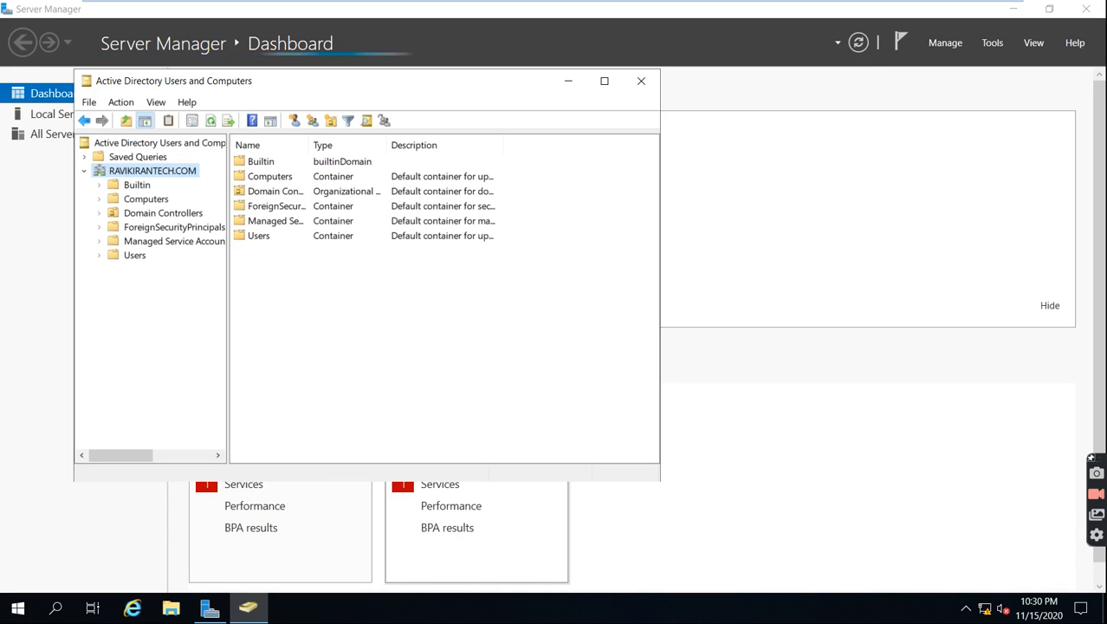
# Examine the containers of the RAVIKIRANTECH.COM domain, including Domain Controllers, Managed Service Accounts, Users and Computers.
pyautogui.press('Down')
pyautogui.press('Down')
pyautogui.press('Down')
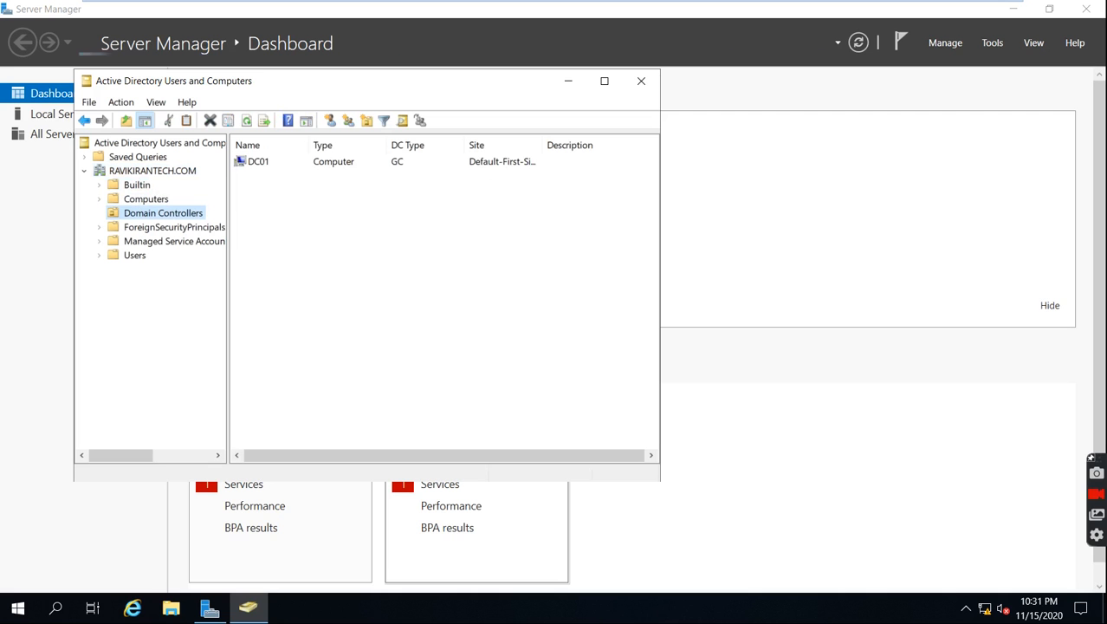
pyautogui.press('Down')
pyautogui.press('Down')
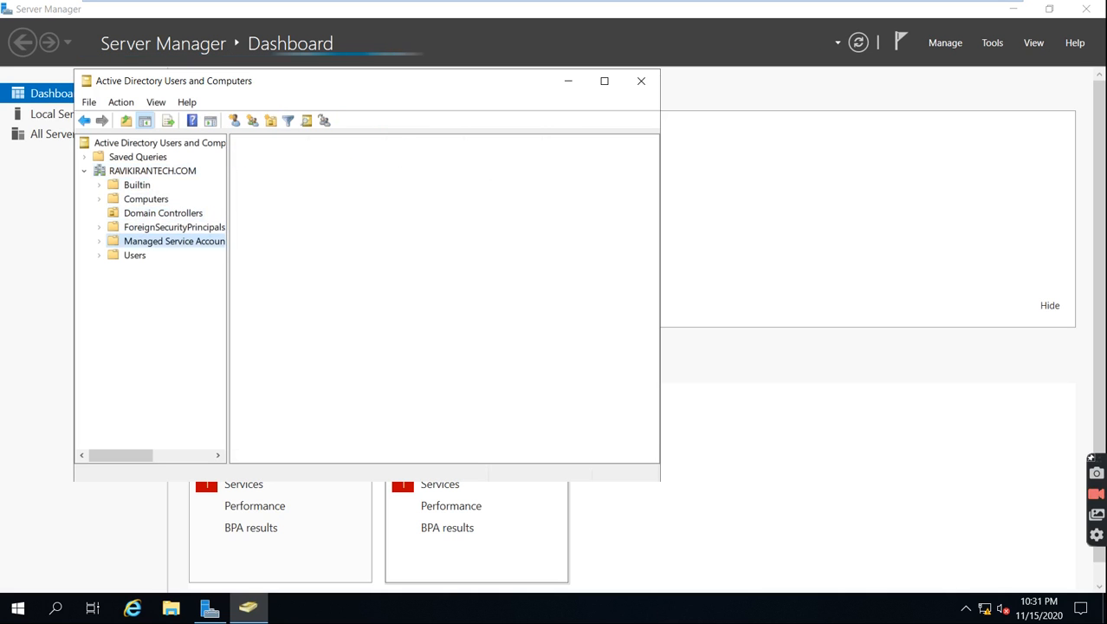
pyautogui.press('Down')
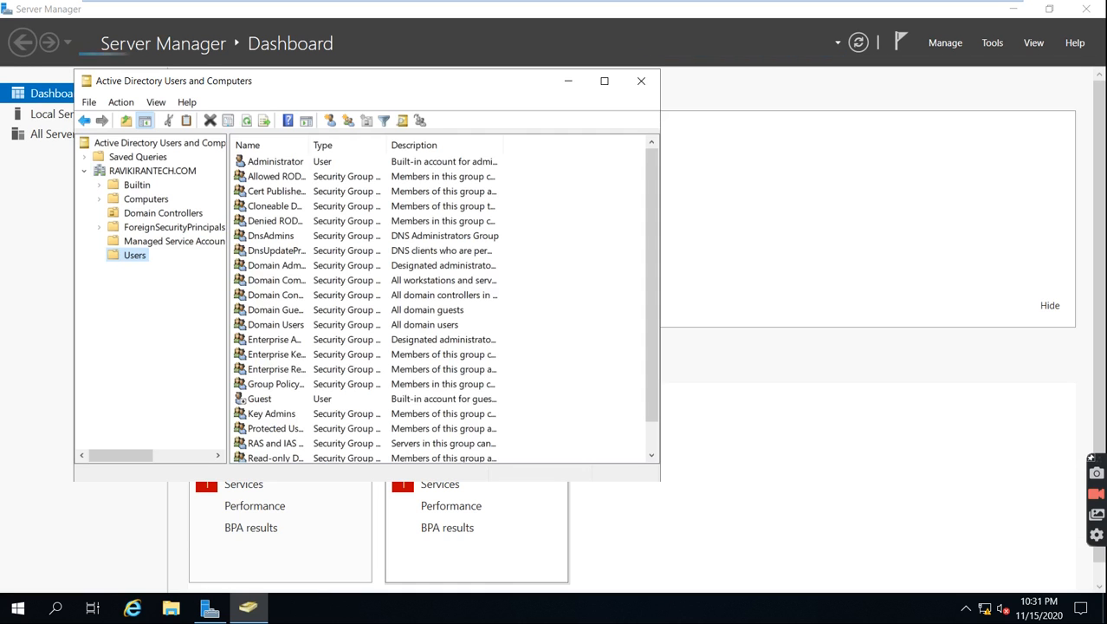
pyautogui.press('Up')
pyautogui.press('Up')
pyautogui.press('Up')
pyautogui.press('Up')
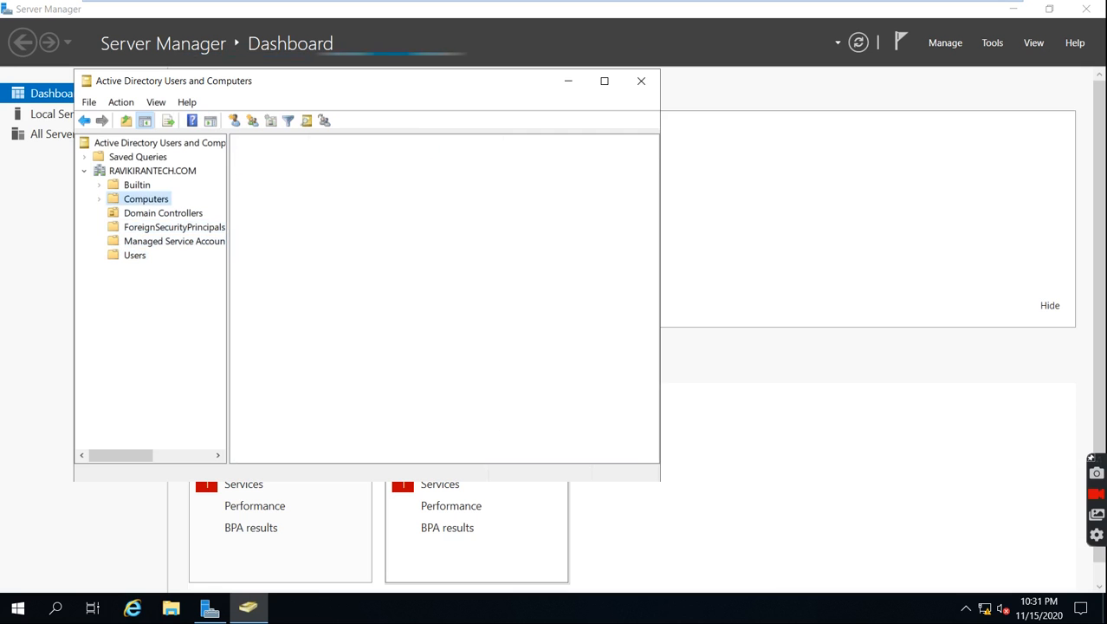
pyautogui.press('Up')
pyautogui.press('Up')
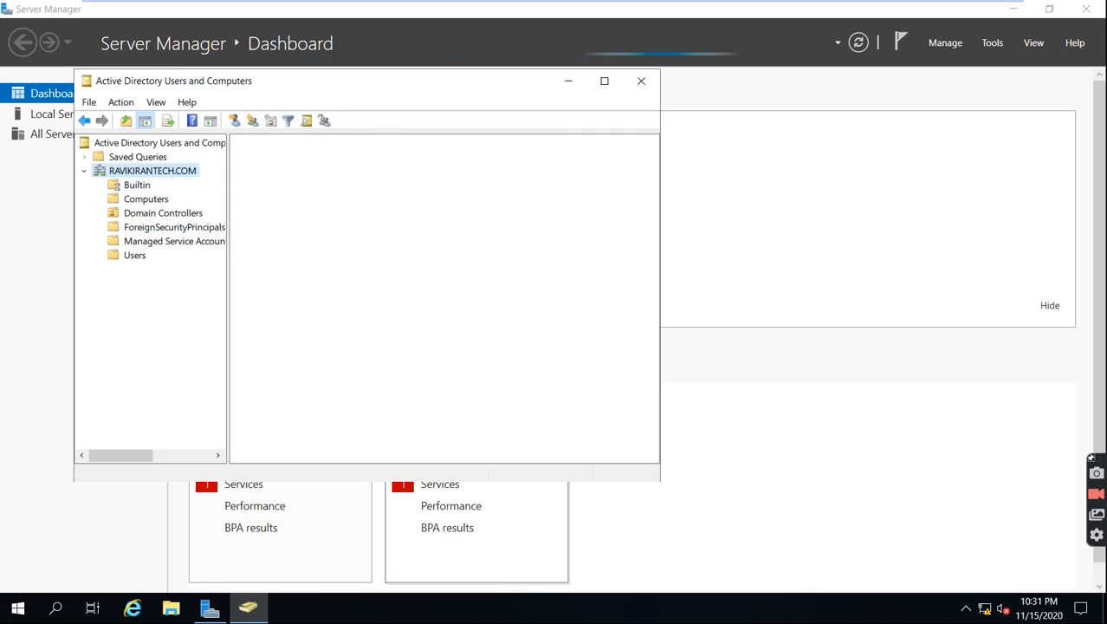